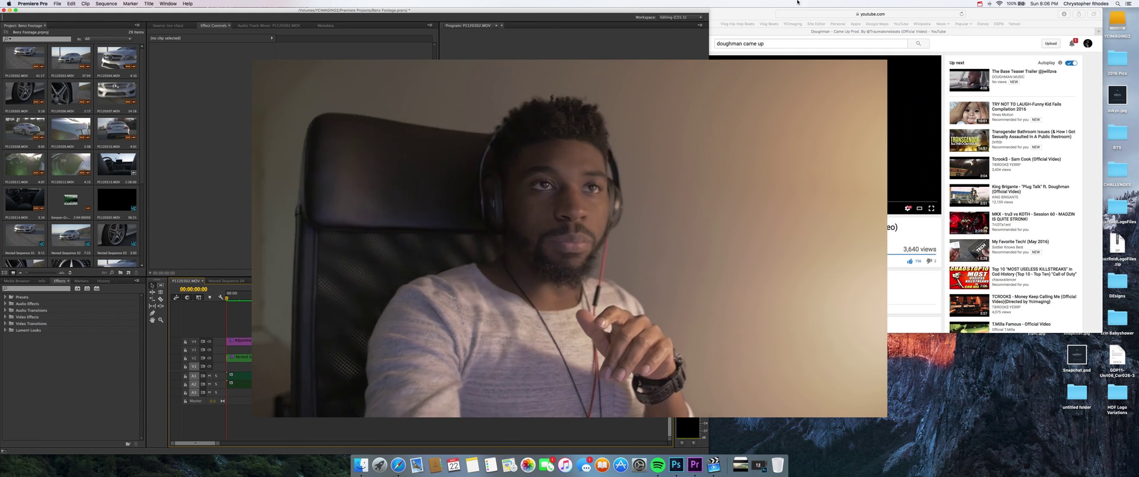
Step: Play the Doughman "Came Up" video on YouTube with lowered volume and pause it at about 0:21
left_click(719, 14)
left_click_drag(746, 16, 396, 4)
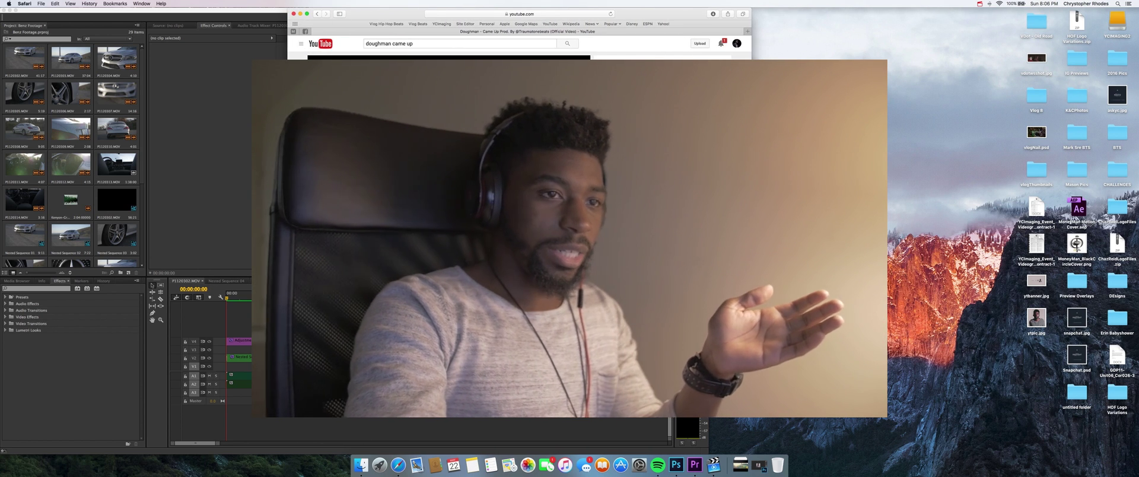
mouse_move(751, 380)
left_mouse_down()
mouse_move(910, 420)
mouse_move(772, 397)
mouse_move(753, 380)
mouse_move(764, 383)
left_mouse_up()
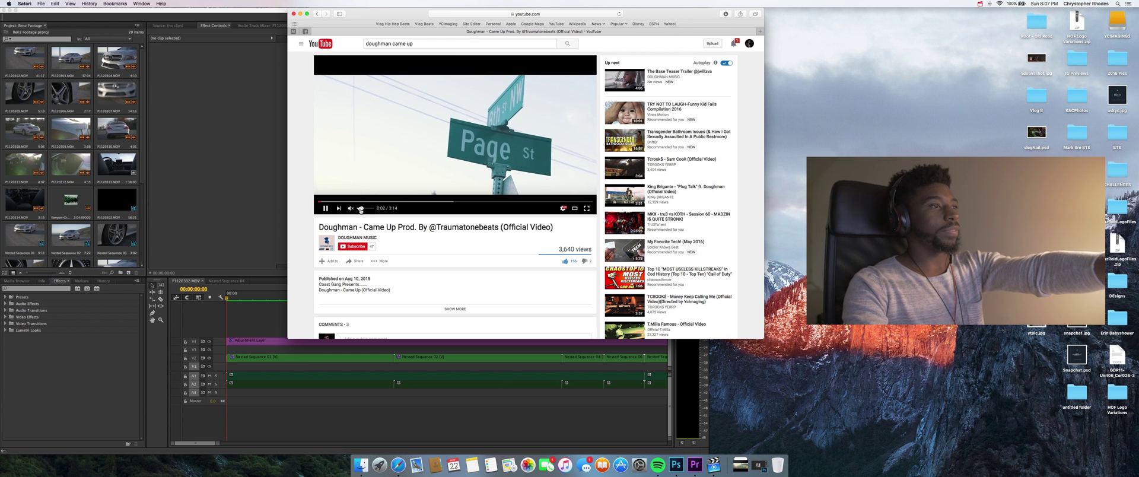
left_click_drag(358, 208, 363, 211)
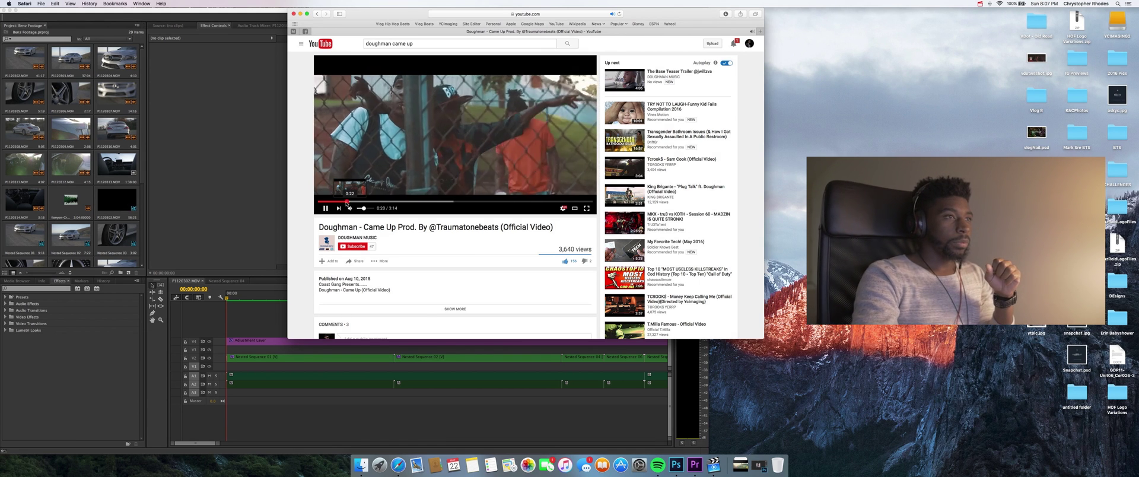
left_click(326, 208)
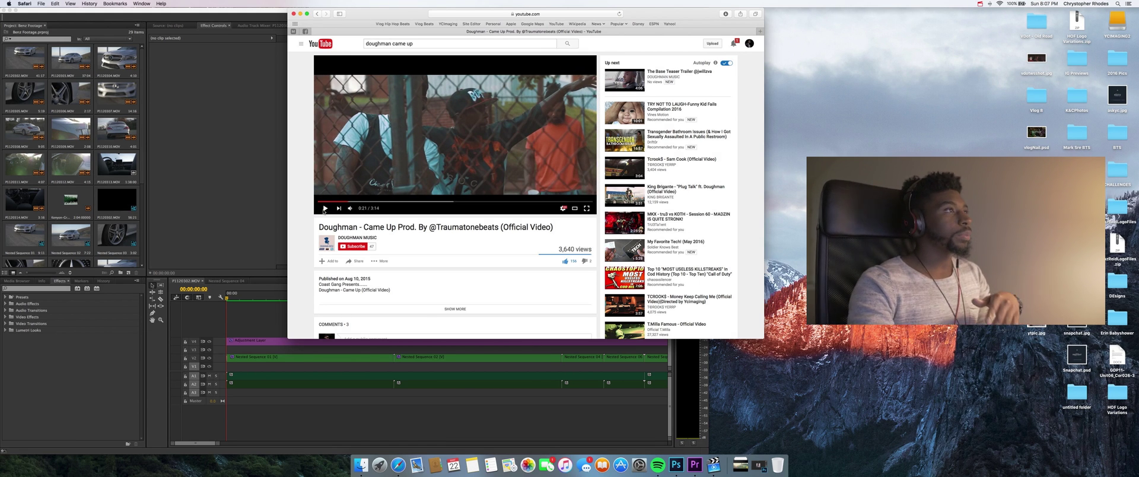
Step: Switch to Premiere Pro, set the playhead to 00:00:04:01 in the car sequence, and save the project
left_click(195, 8)
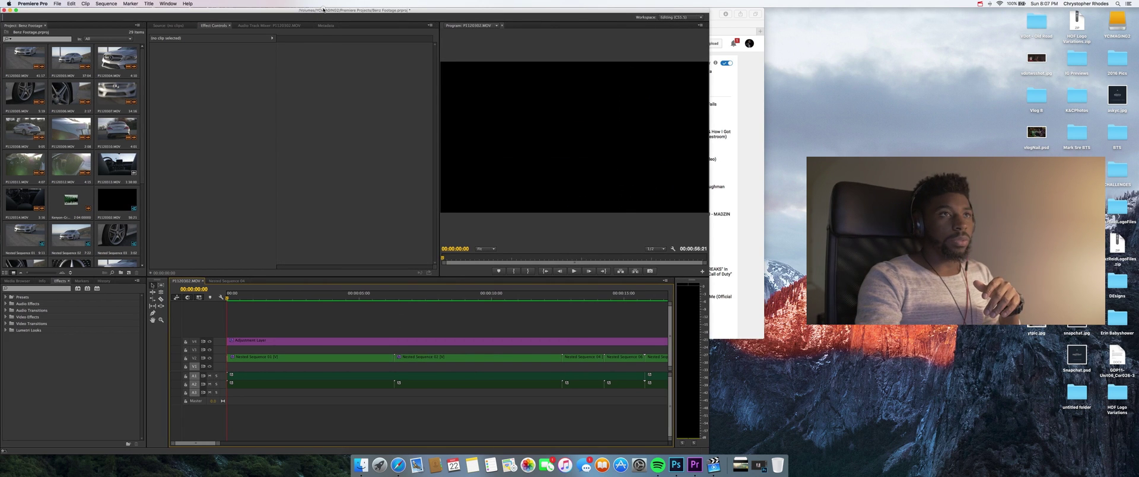
left_click_drag(250, 303, 421, 296)
left_click(342, 295)
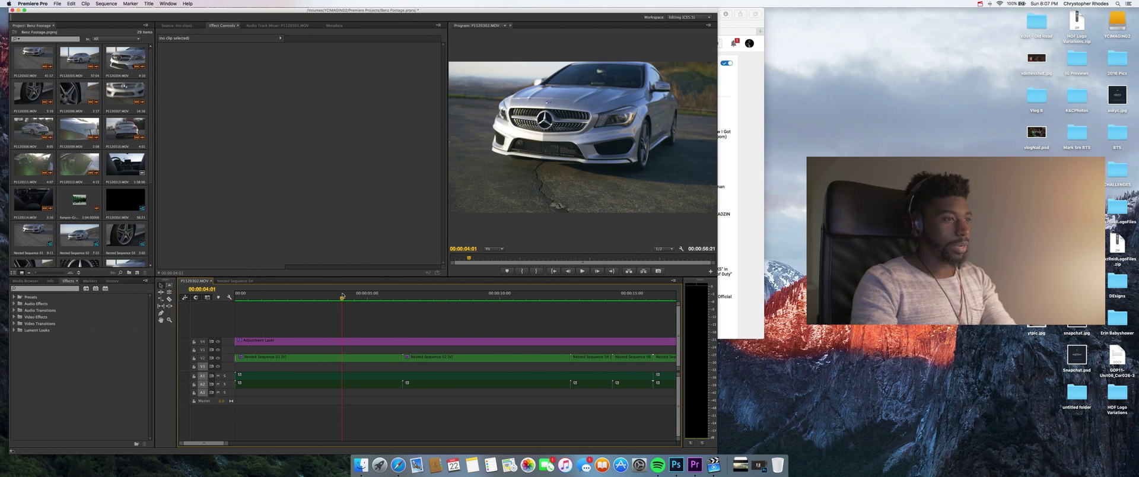
key("super+s")
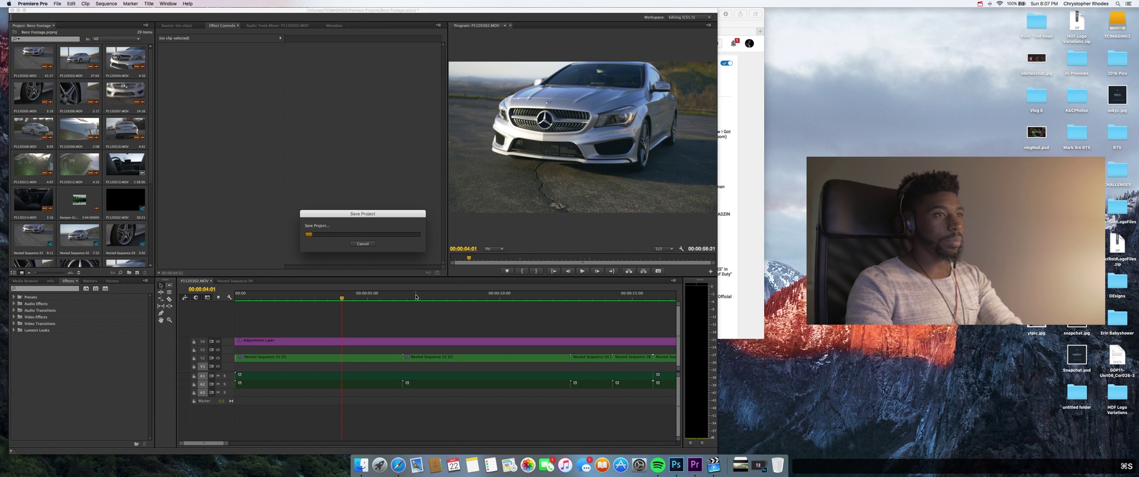
Step: Review the car shots across the full sequence and stop the playhead at 00:00:09:12
left_click(332, 297)
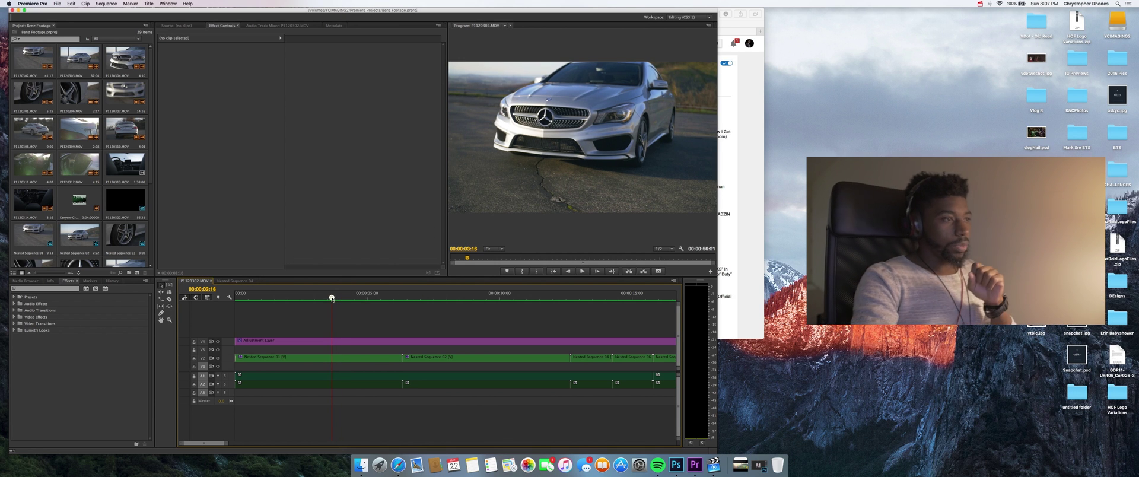
left_click(427, 296)
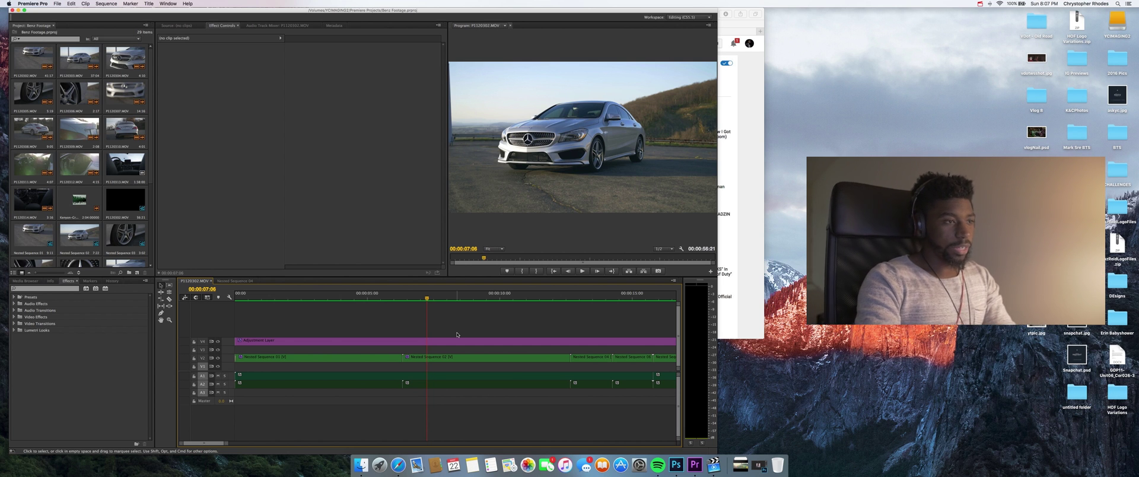
key("super+minus")
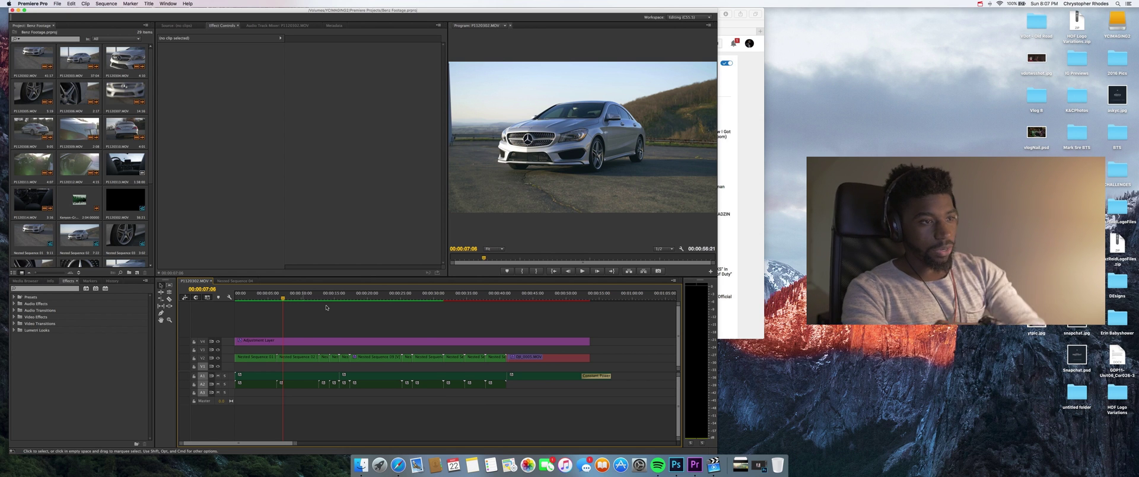
left_click(471, 296)
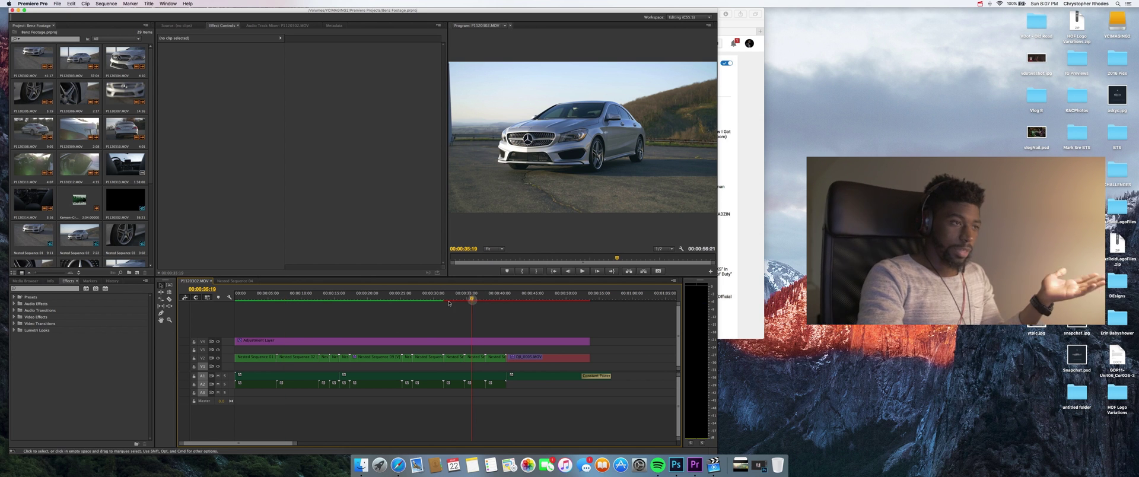
left_click(298, 295)
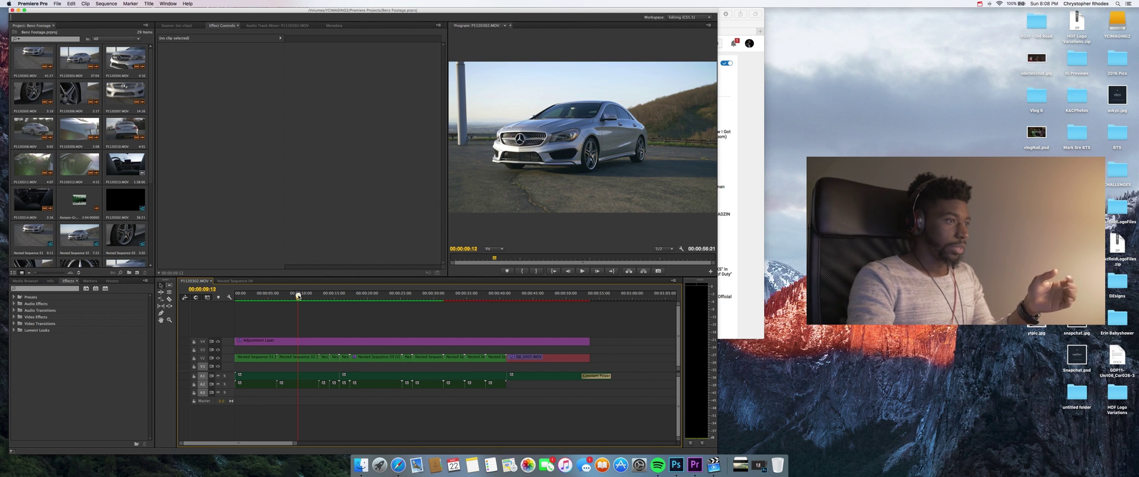
Step: Create an adjustment layer with the default video settings and place it above the existing one across the whole sequence
left_click(136, 273)
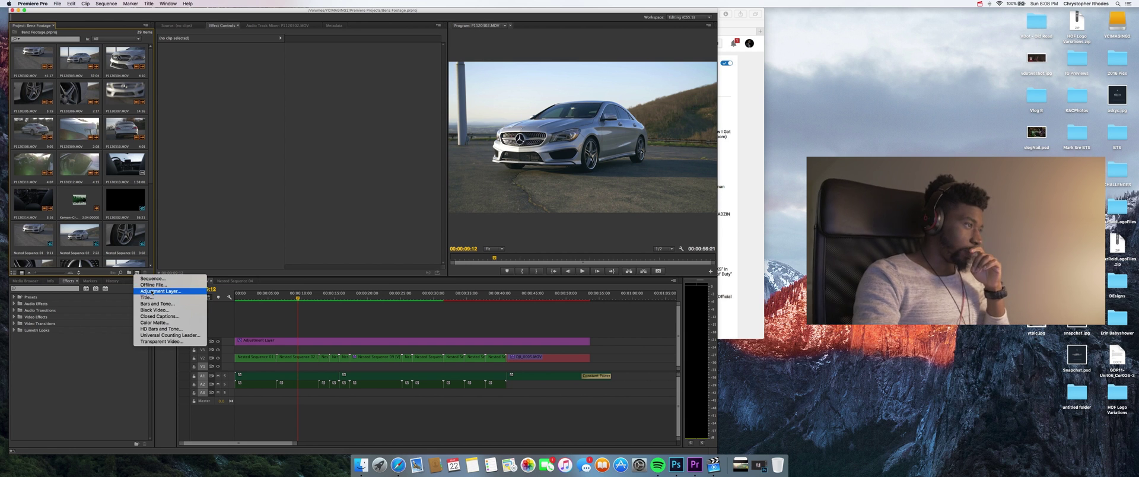
left_click(153, 292)
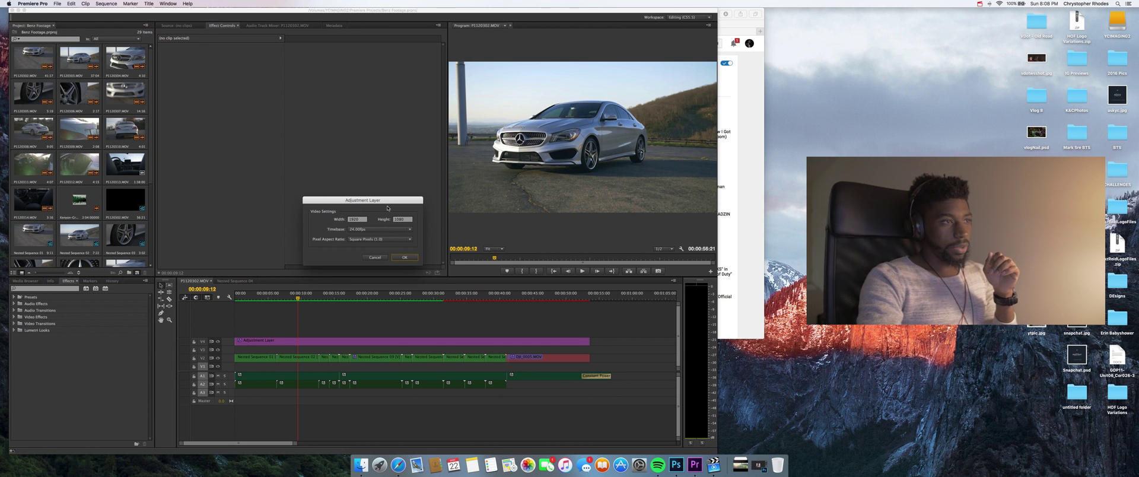
left_click(406, 257)
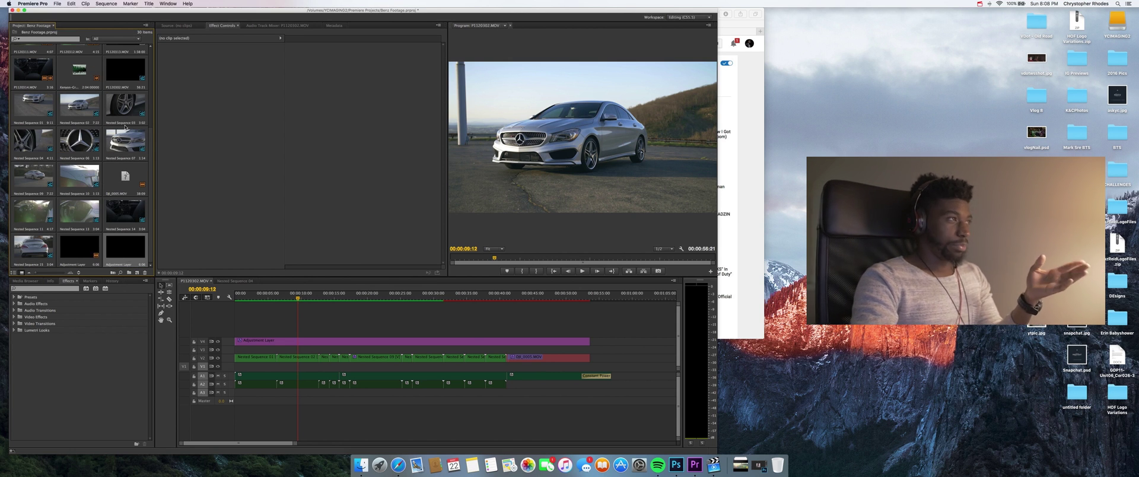
left_click_drag(138, 255, 589, 324)
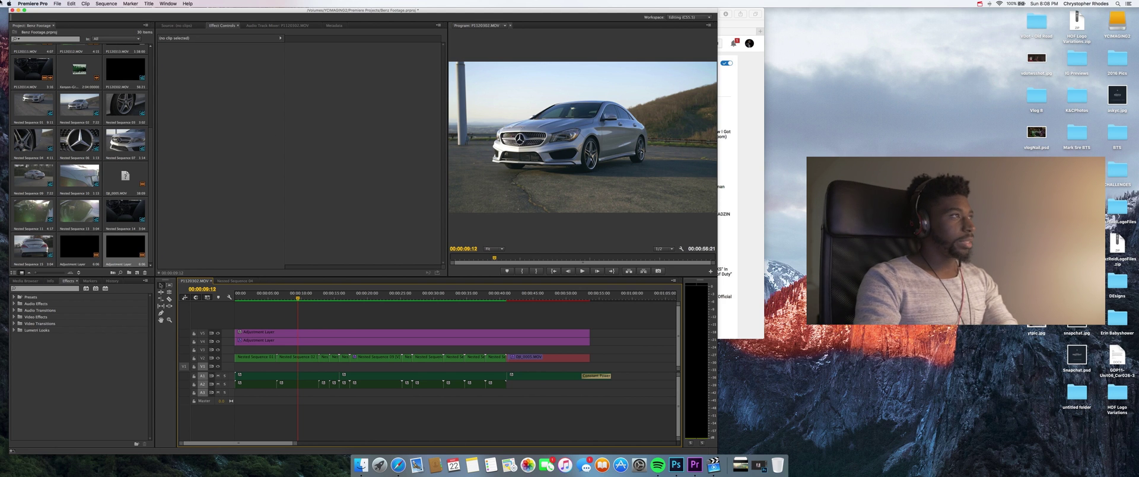
Step: Quit Premiere Pro, closing the Benz Footage project
left_click(55, 3)
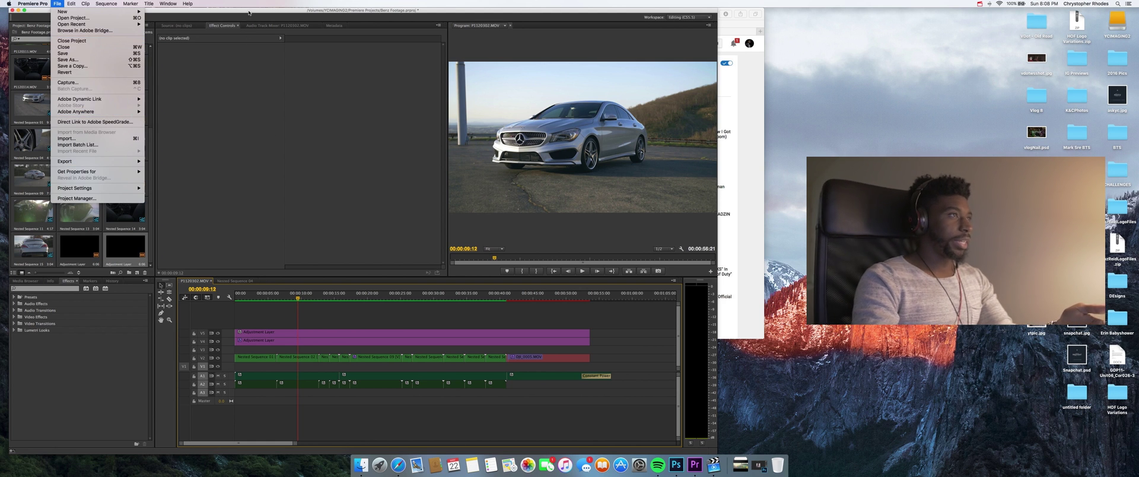
left_click(131, 28)
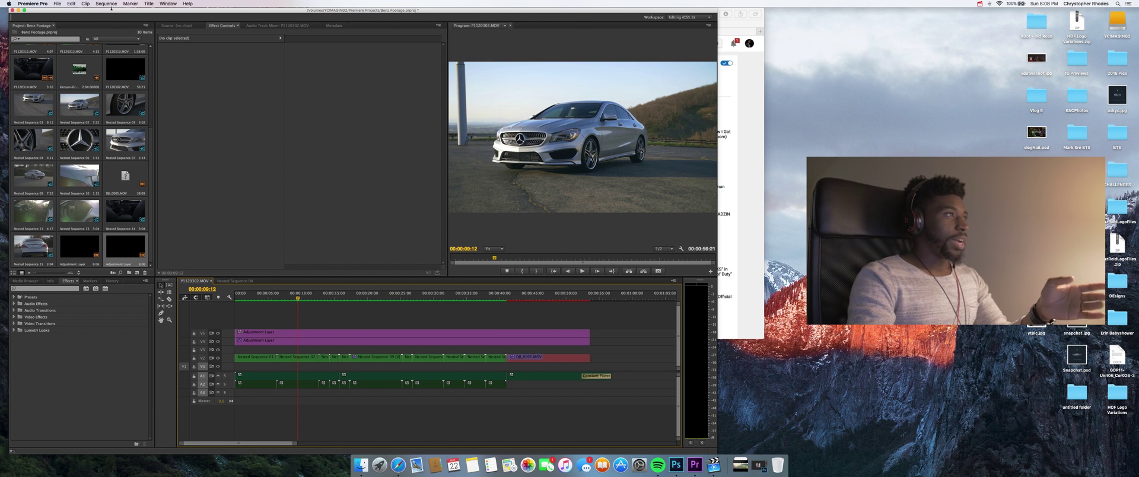
left_click(33, 3)
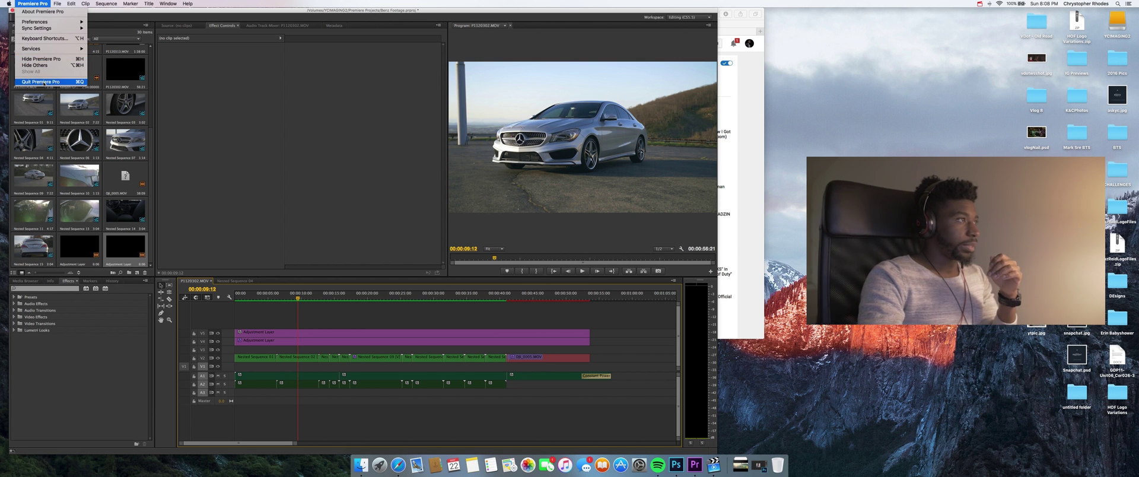
left_click(42, 81)
left_click(375, 242)
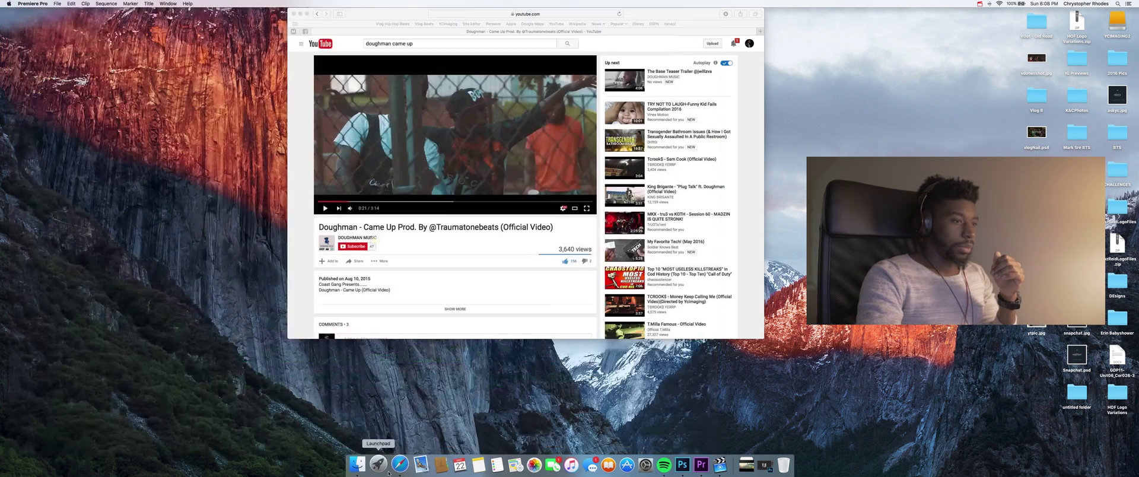
Step: Launch Adobe SpeedGrade CC from the installed applications
left_click(387, 465)
scroll(531, 240, "left", 3)
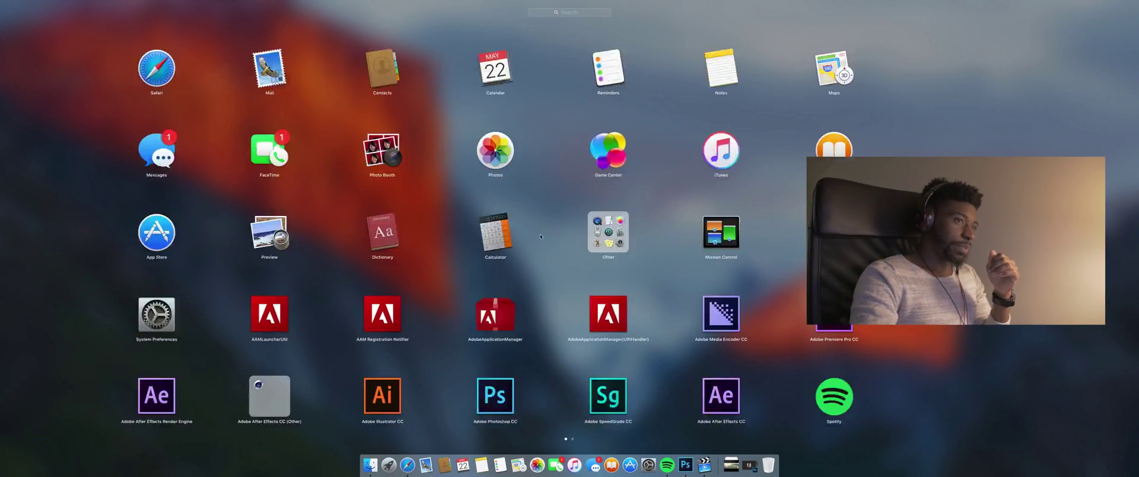
left_click(673, 397)
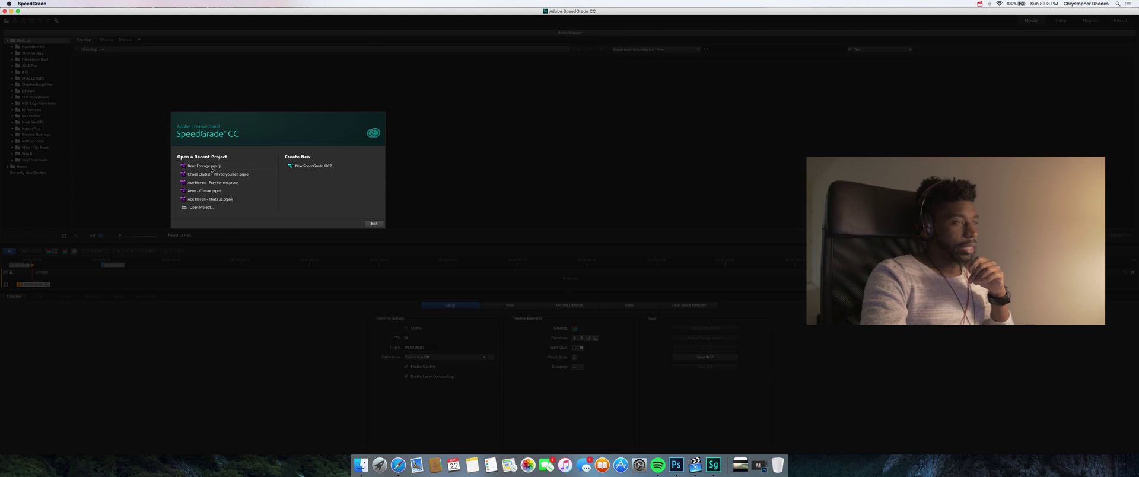
Step: Open the recent Benz Footage.prproj project and load its main MOV sequence instead of a nested one
left_click(208, 209)
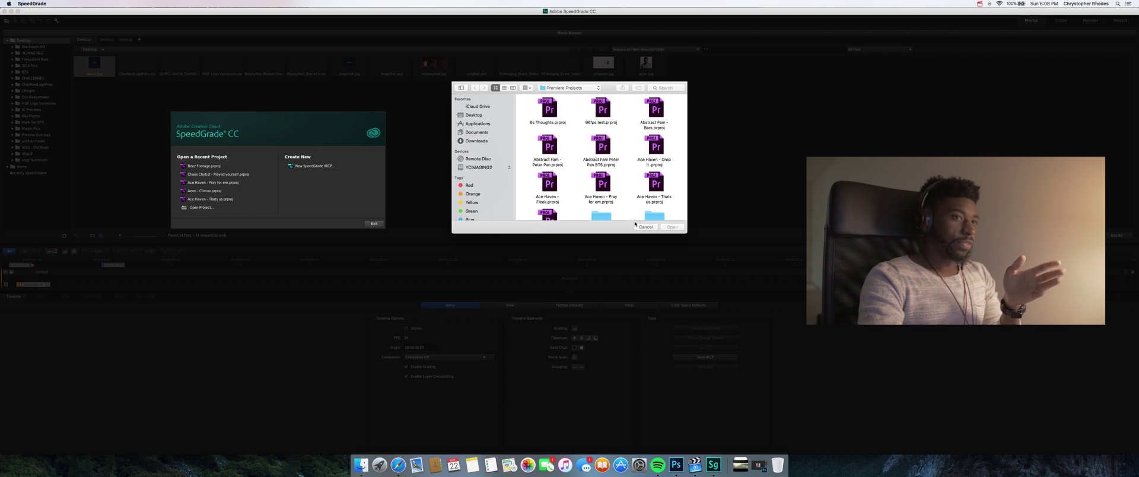
left_click(646, 228)
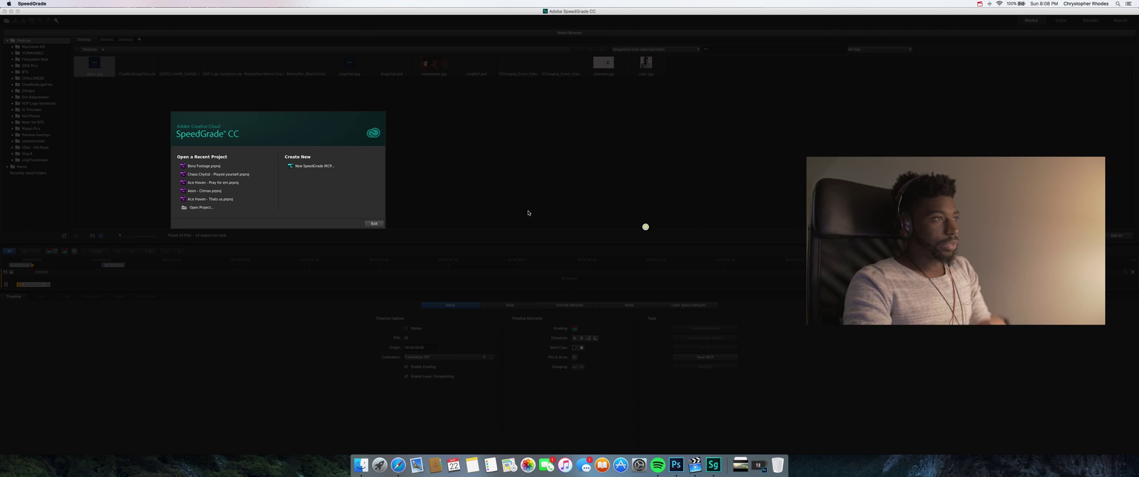
left_click(217, 168)
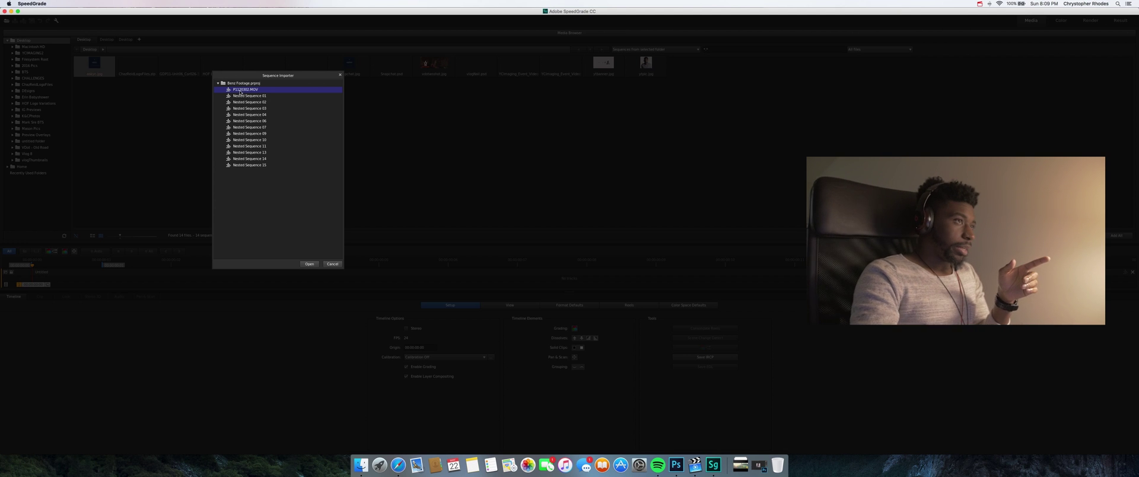
left_click(310, 265)
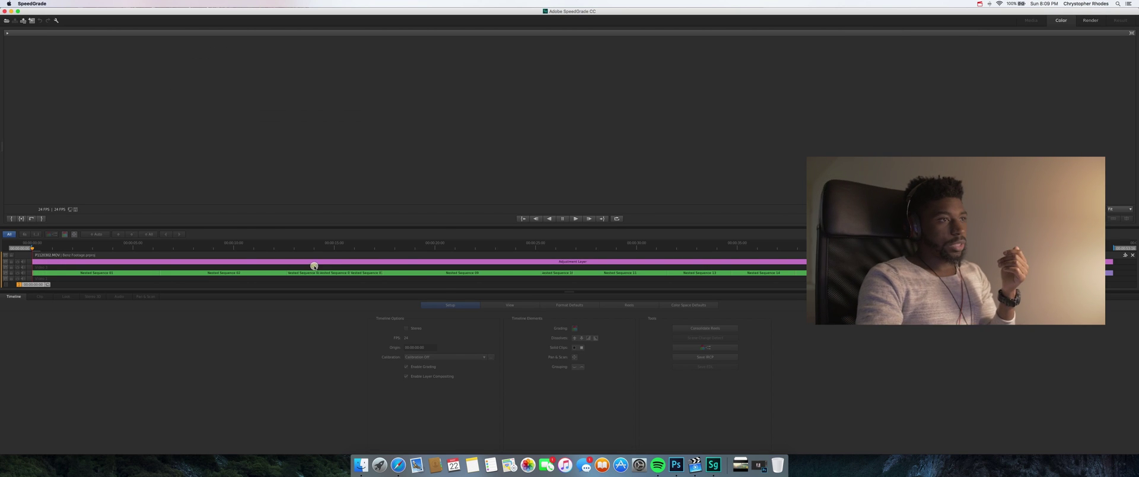
Step: Park the playhead on the wide shot of the car, select the adjustment layer, and reset its Primary grade
left_click(109, 245)
left_click_drag(136, 248, 186, 246)
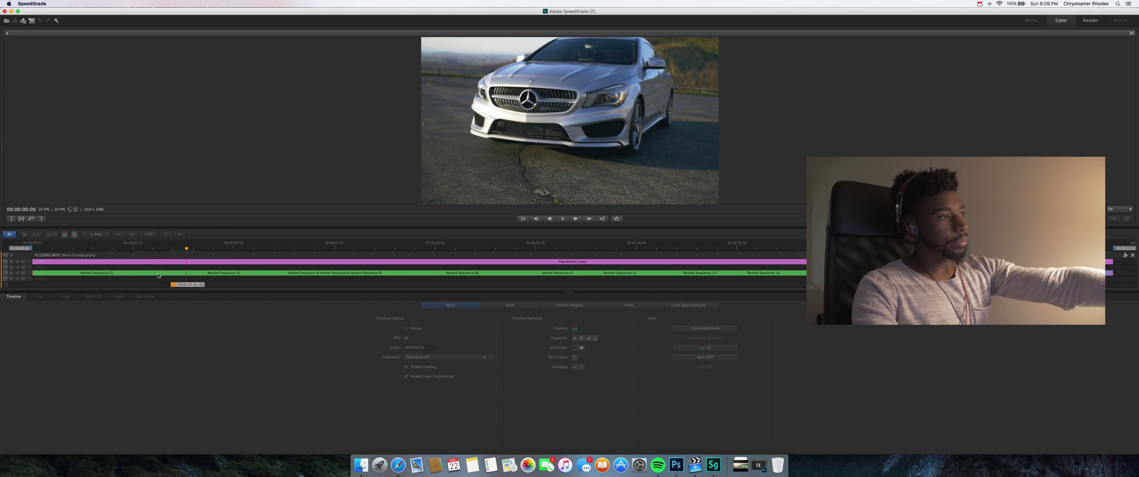
left_click(197, 246)
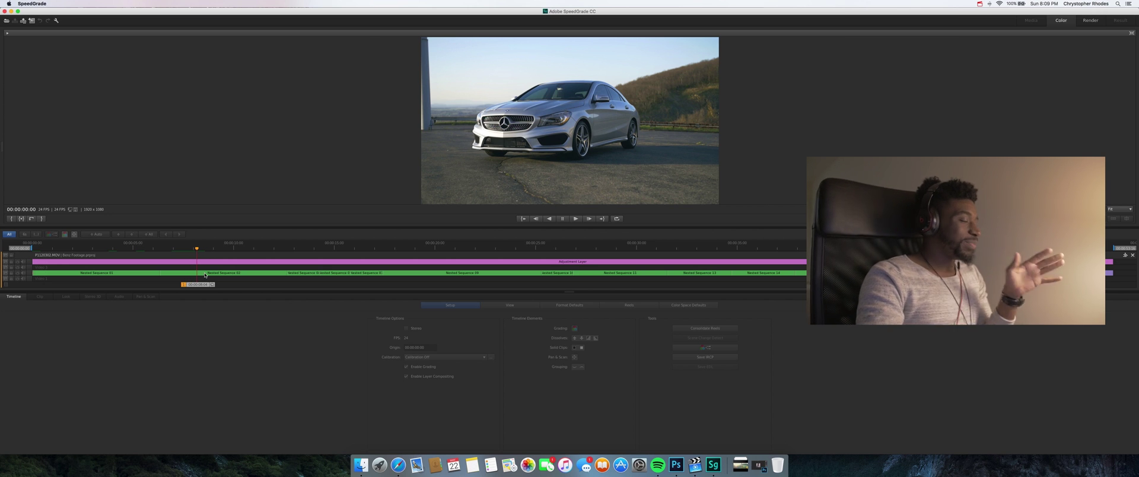
left_click(206, 266)
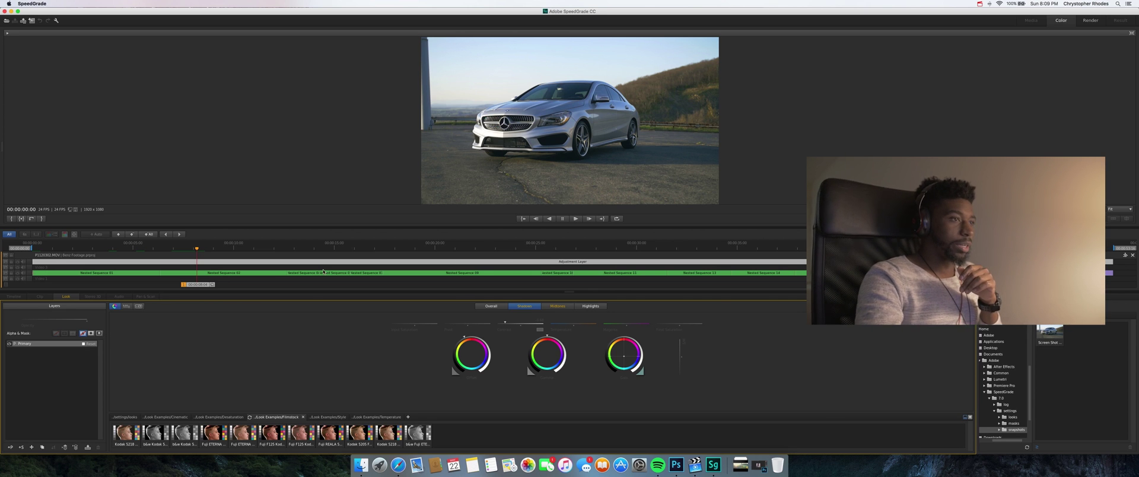
left_click(96, 344)
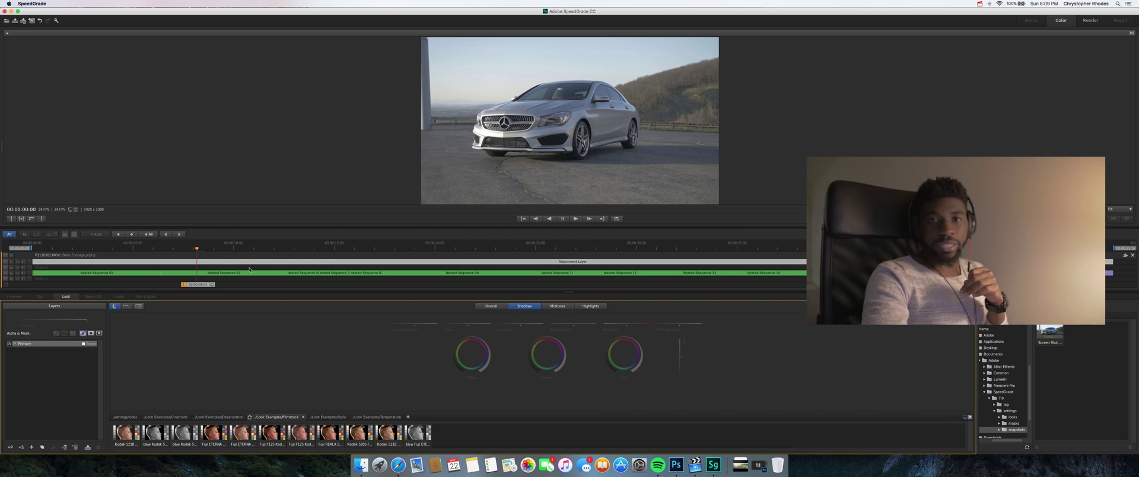
Step: Examine the Primary layer's Overall, Shadows, Midtones and Highlights controls on the wide car shot, and return to Shadows
left_click(205, 245)
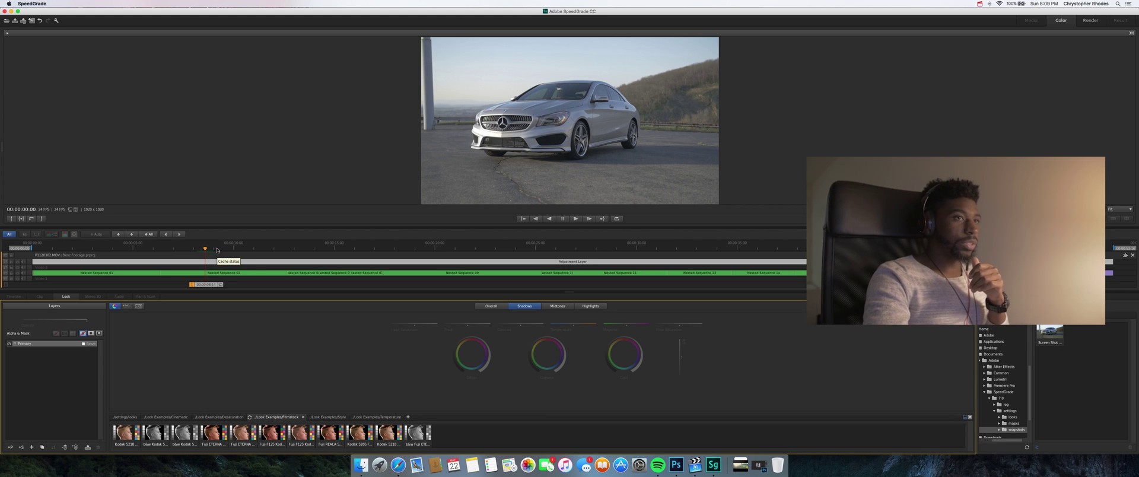
left_click(217, 250)
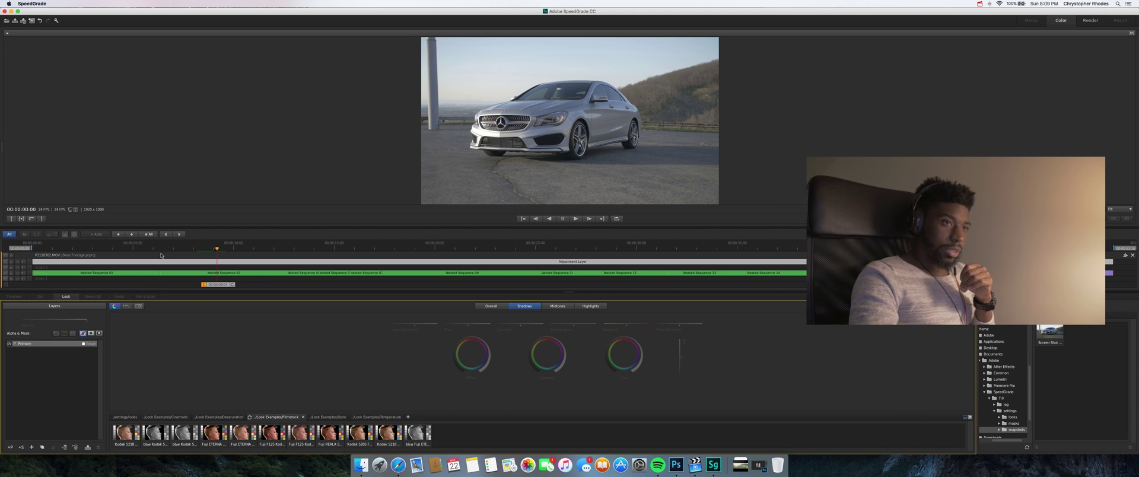
left_click(35, 345)
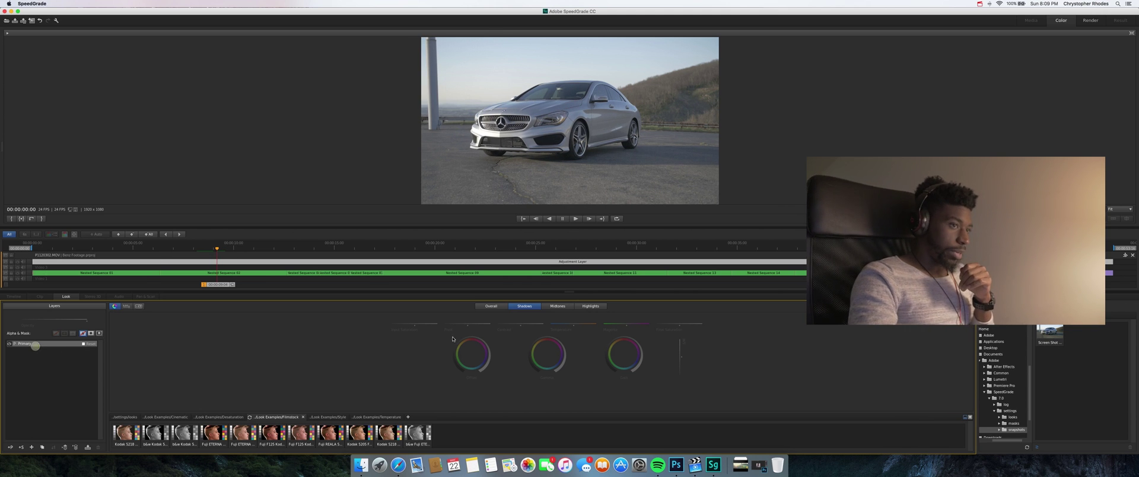
left_click(491, 306)
left_click(524, 306)
left_click(558, 306)
left_click(588, 306)
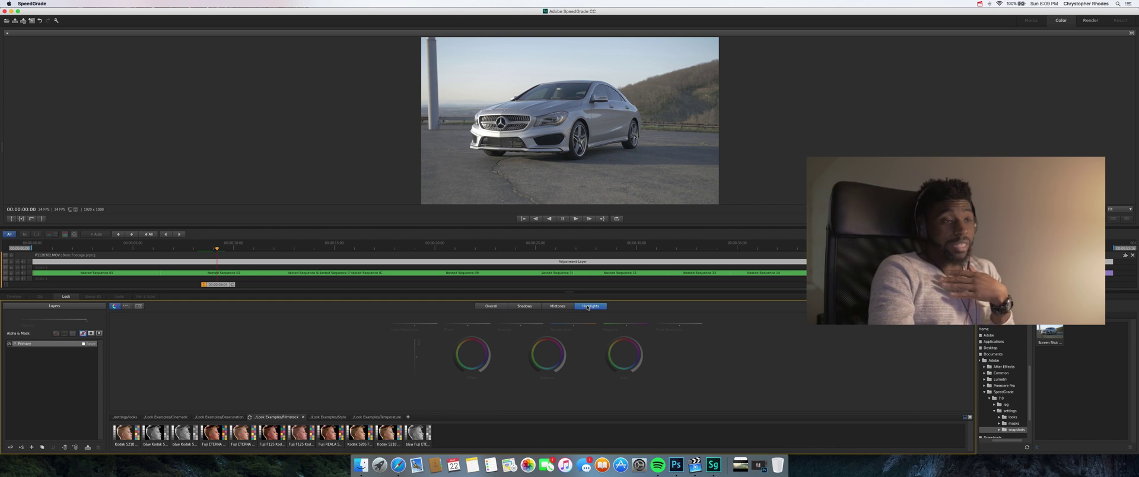
left_click(558, 306)
left_click(525, 306)
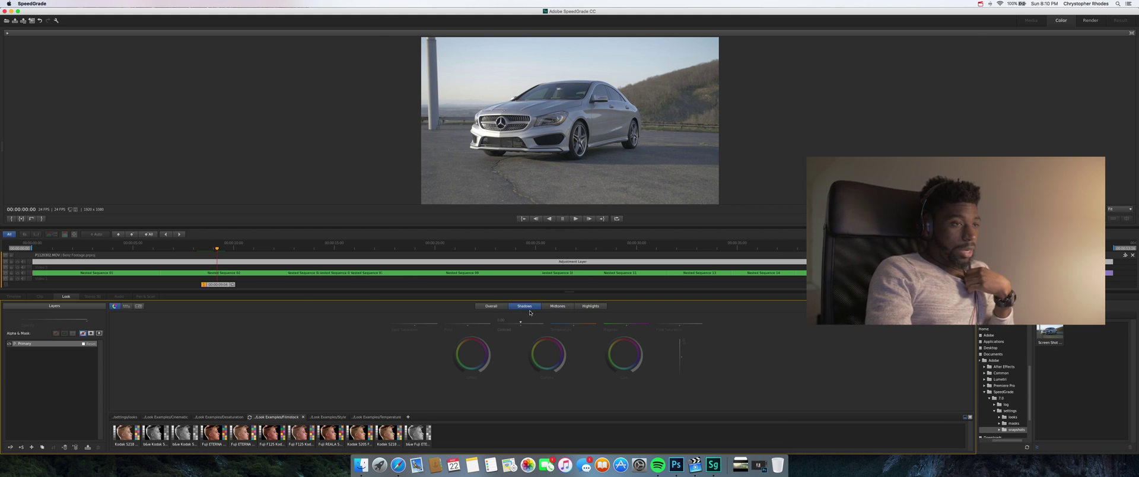
Step: Compare the adjustments offered for the Overall, Shadows, Midtones and Highlights ranges of the Primary layer
left_click(491, 306)
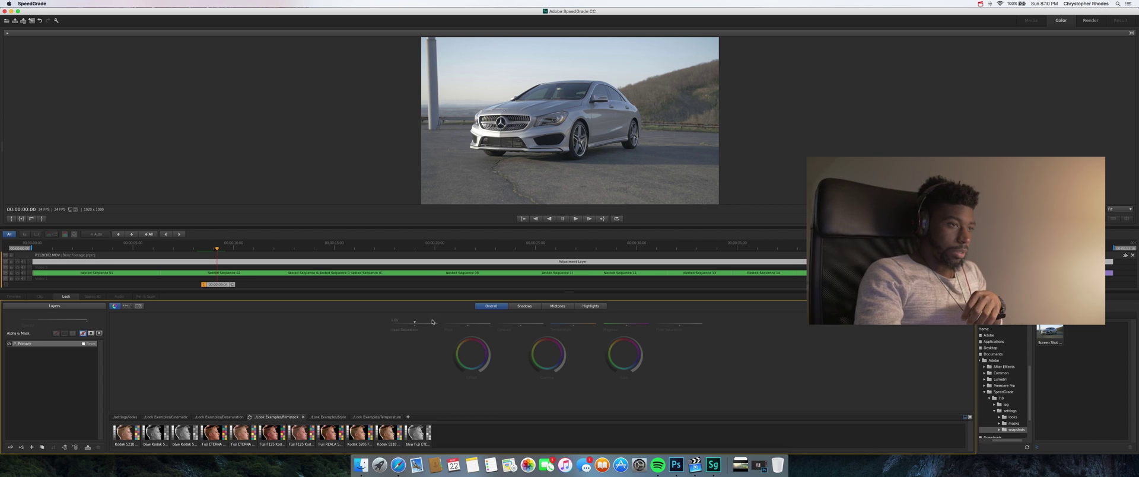
left_click(524, 307)
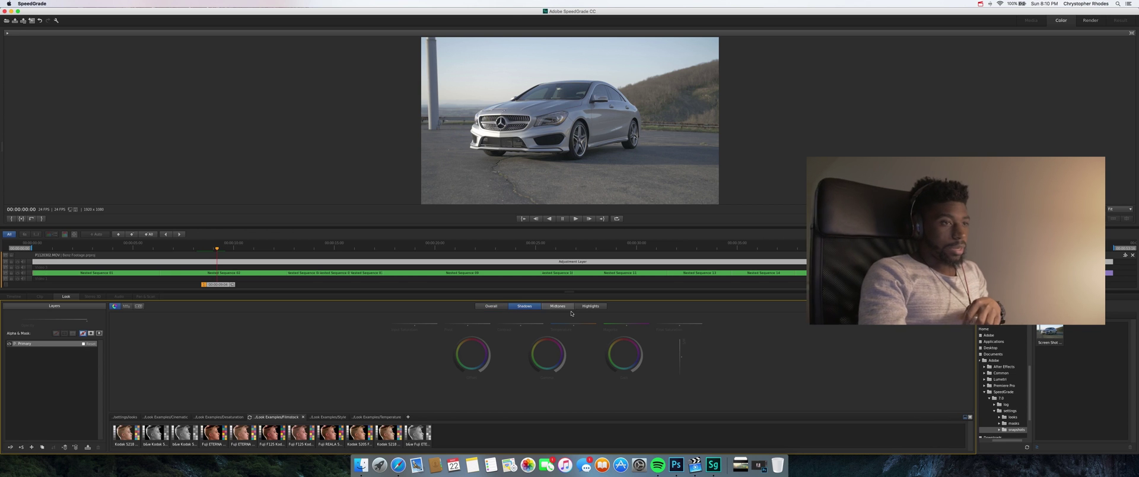
left_click(556, 308)
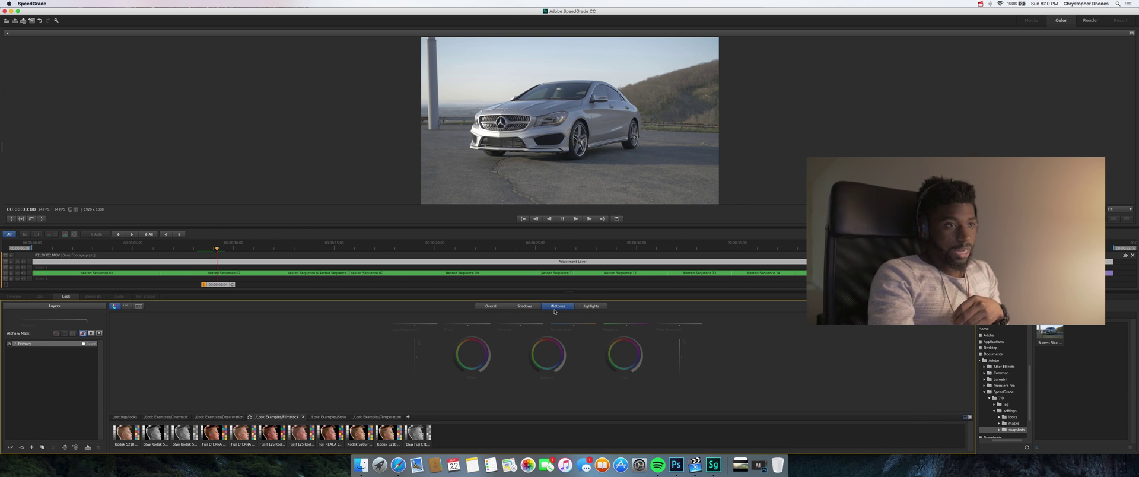
left_click(597, 309)
left_click(524, 307)
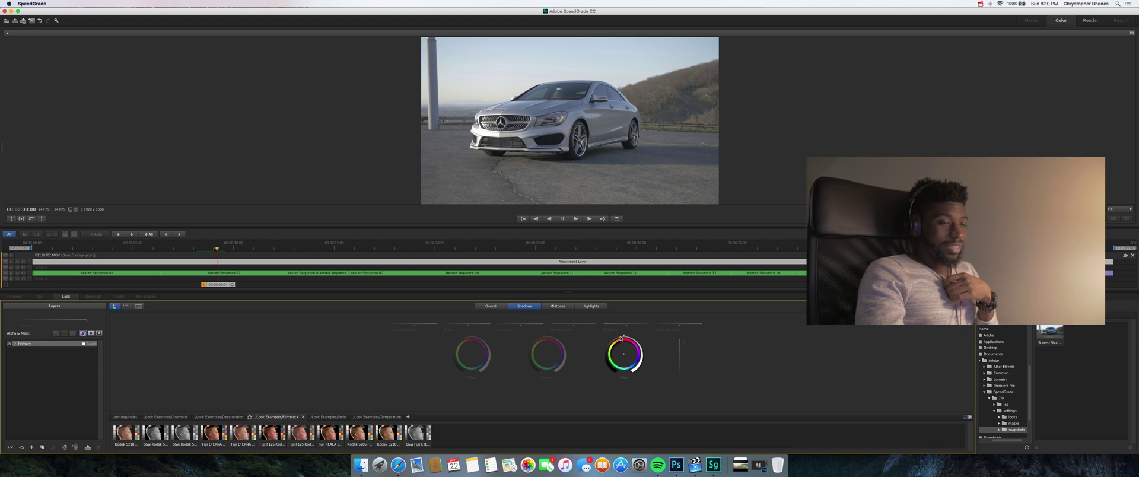
left_click(557, 306)
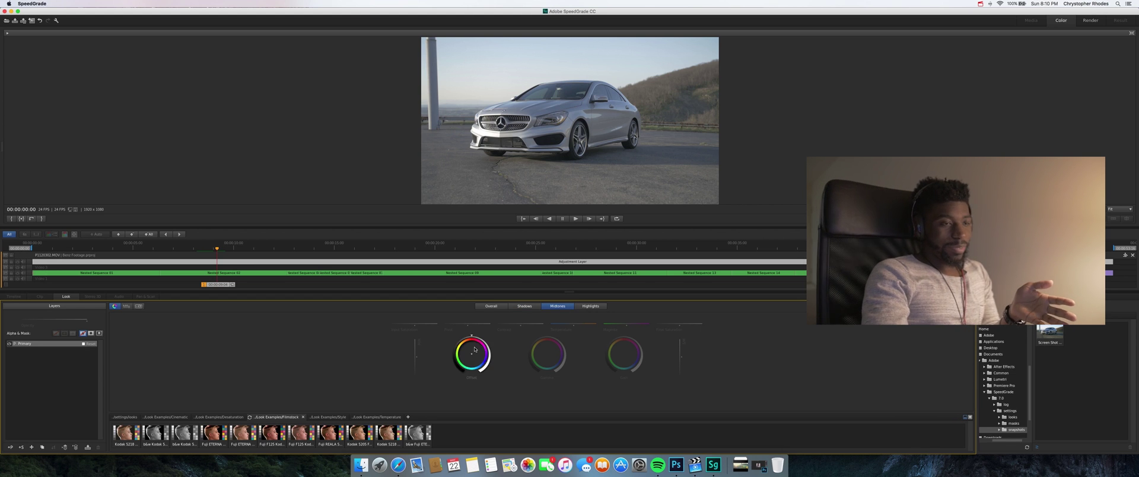
left_click(579, 307)
Step: Increase the contrast of the Primary layer's shadows and midtones moderately
left_click(525, 306)
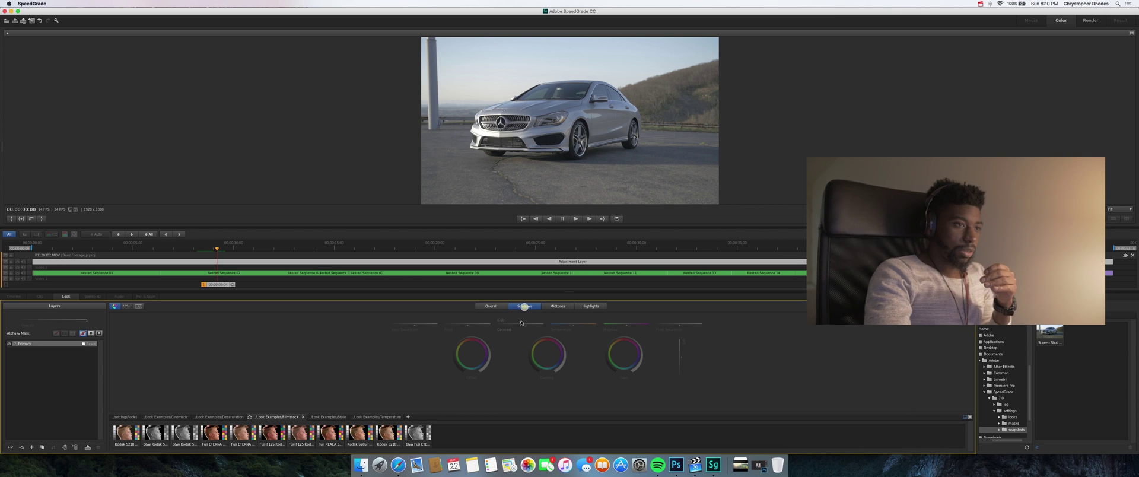
left_click_drag(520, 320, 529, 321)
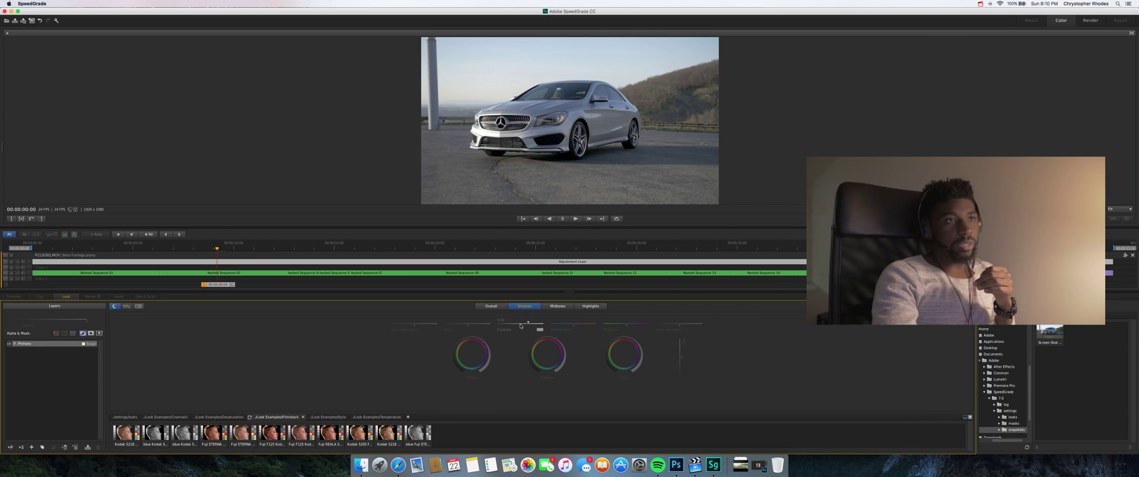
left_click(558, 306)
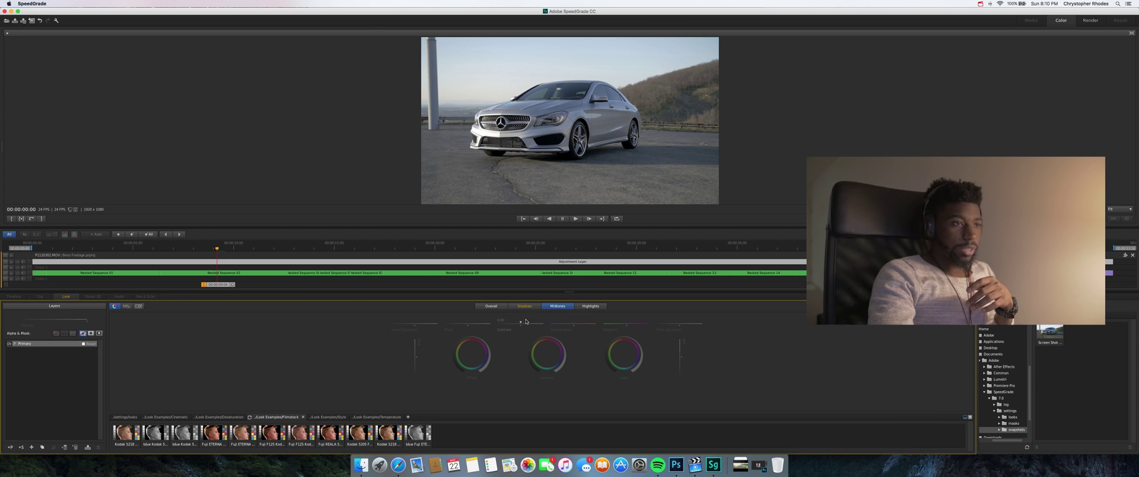
left_click_drag(520, 324, 531, 323)
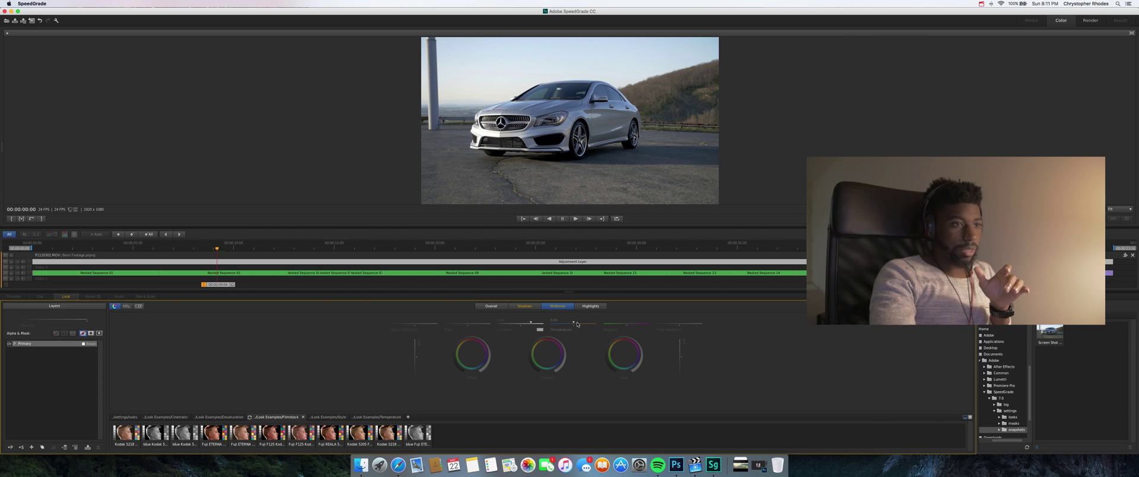
Step: Cool the midtones' Temperature toward blue and raise their Final Saturation slightly
left_click_drag(574, 322, 573, 320)
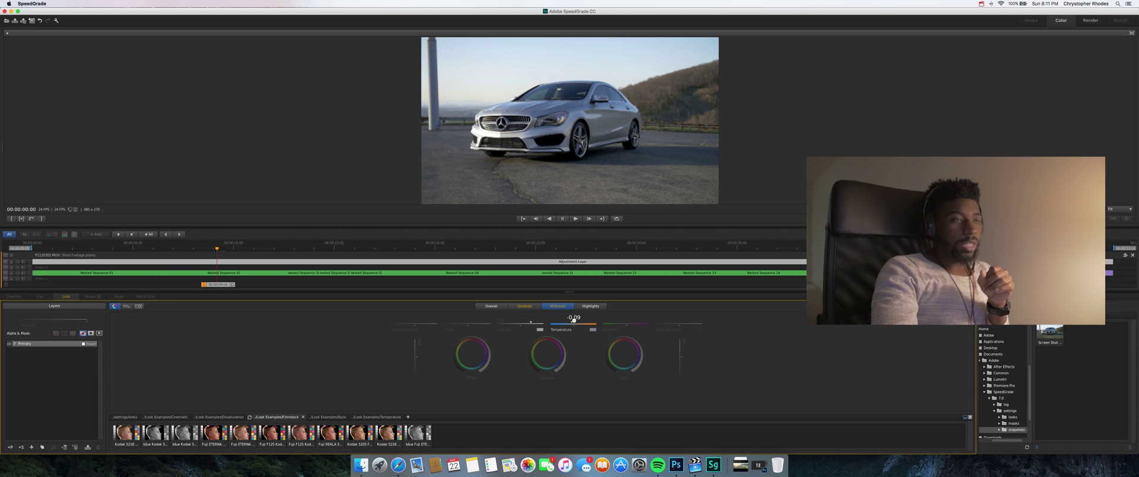
left_click_drag(574, 319, 570, 322)
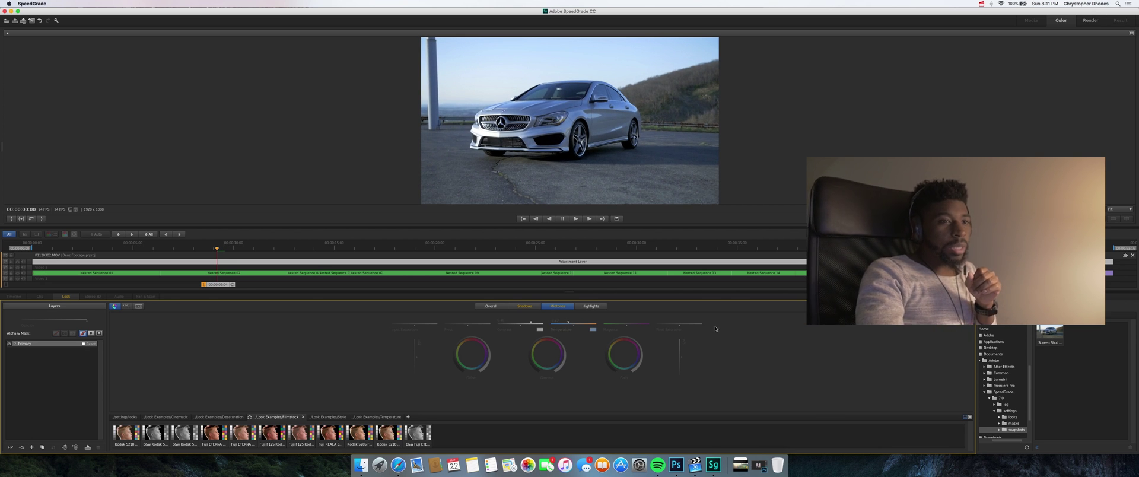
left_click_drag(681, 322, 684, 322)
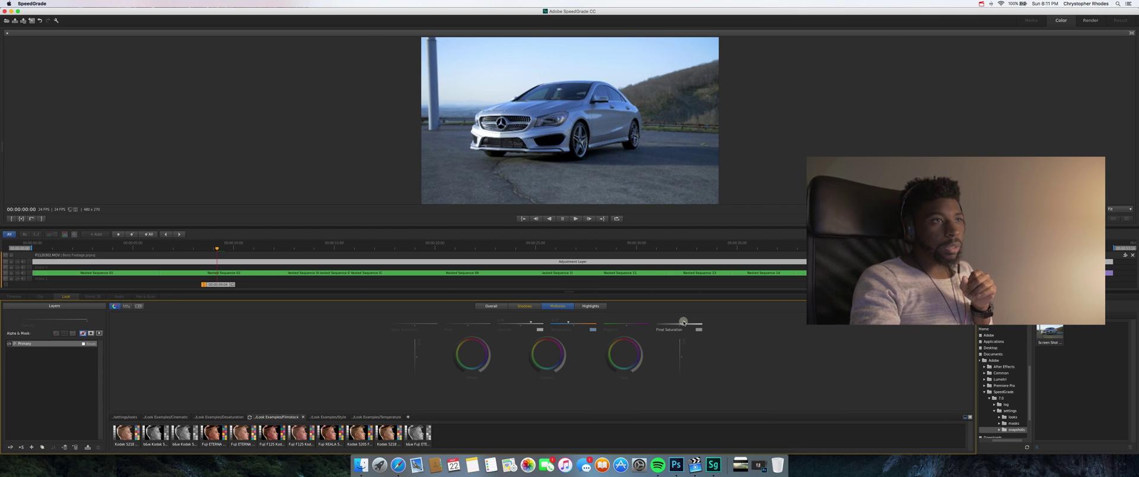
Step: Warm the shadows by shifting their Temperature toward orange
left_click(524, 307)
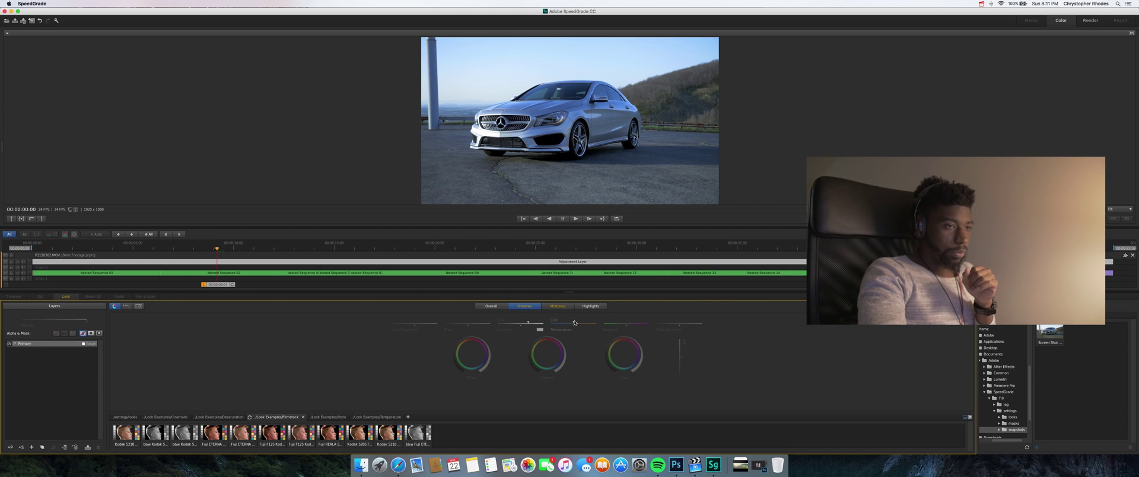
left_click_drag(574, 322, 575, 321)
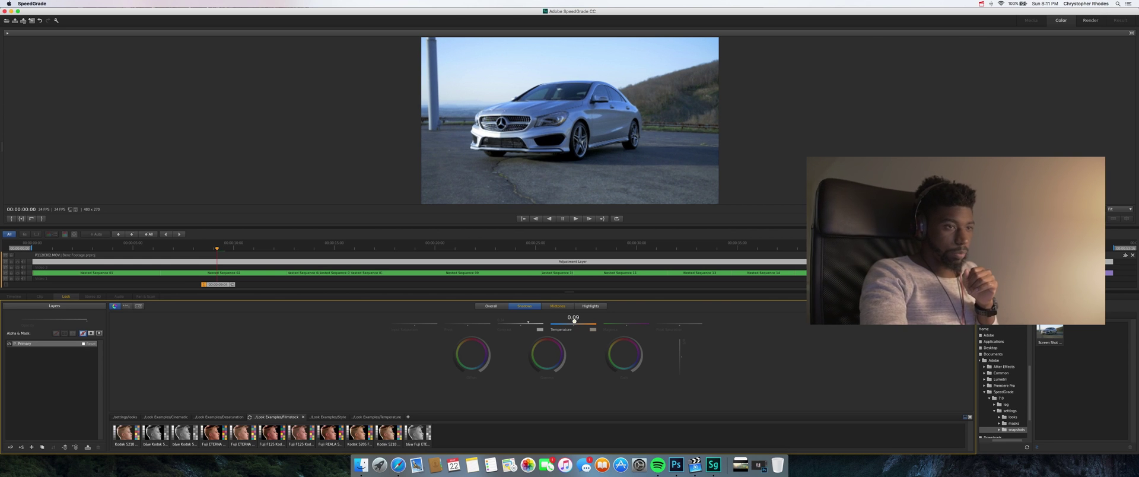
left_click_drag(574, 321, 584, 323)
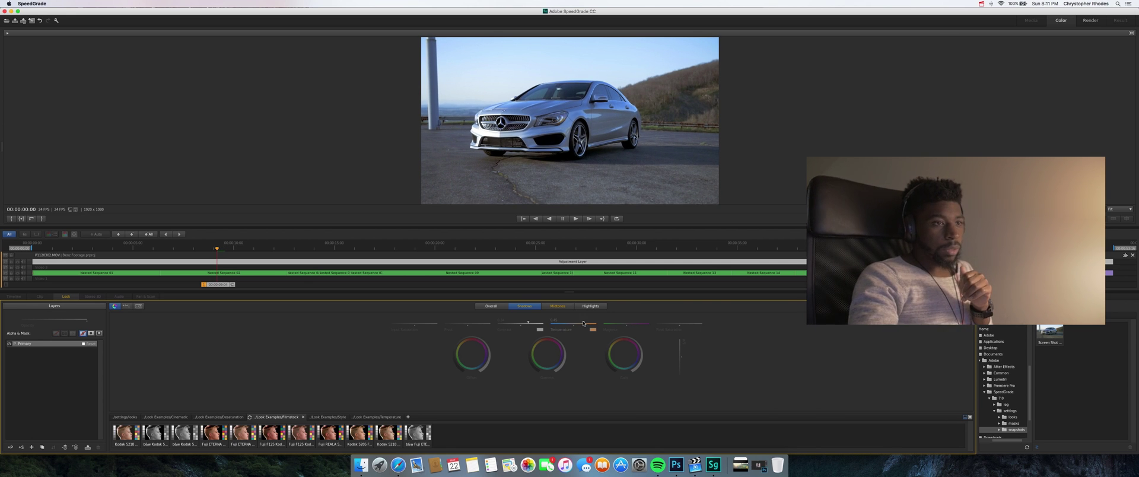
left_click_drag(588, 324, 585, 322)
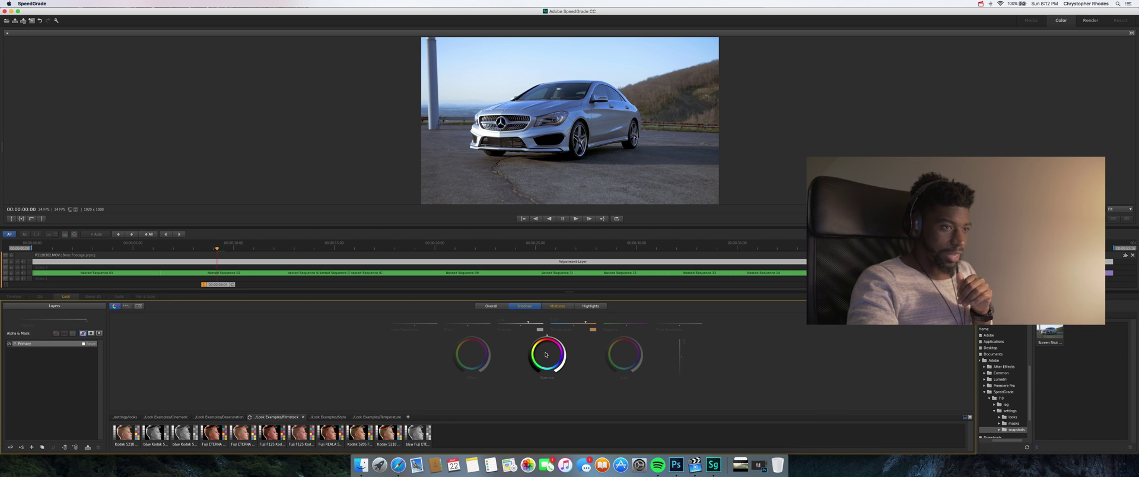
Step: Tint the shadows' Gamma slightly toward a warm red-orange on its color wheel
left_click_drag(548, 356, 548, 355)
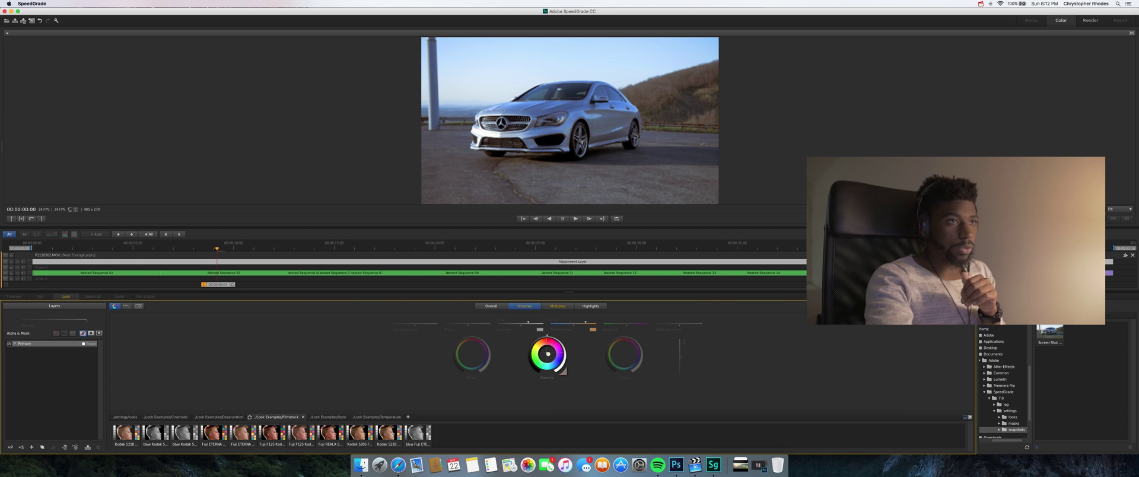
left_click_drag(548, 355, 546, 354)
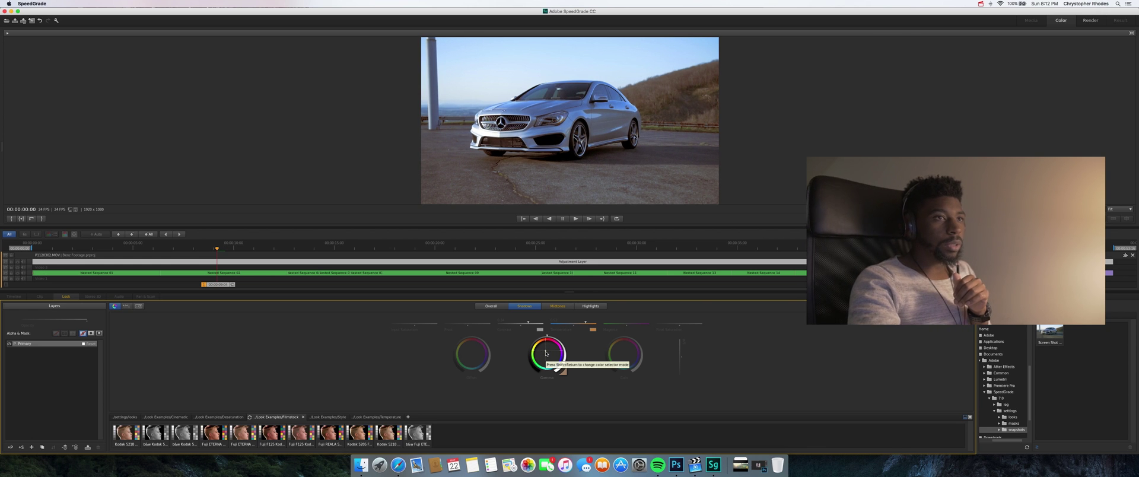
left_click_drag(546, 354, 546, 352)
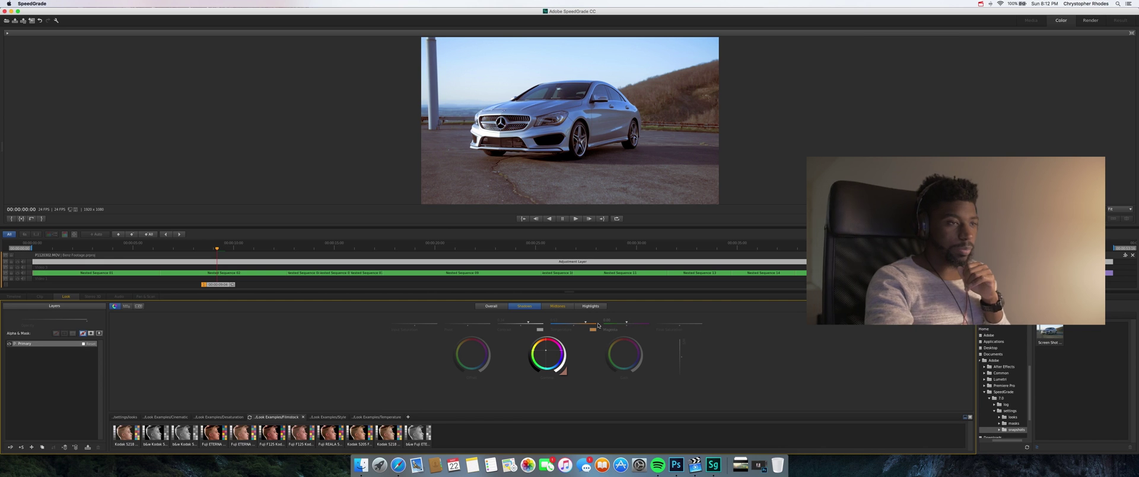
Step: Shift the shadows' Magenta balance slightly toward green
left_click_drag(626, 321, 628, 321)
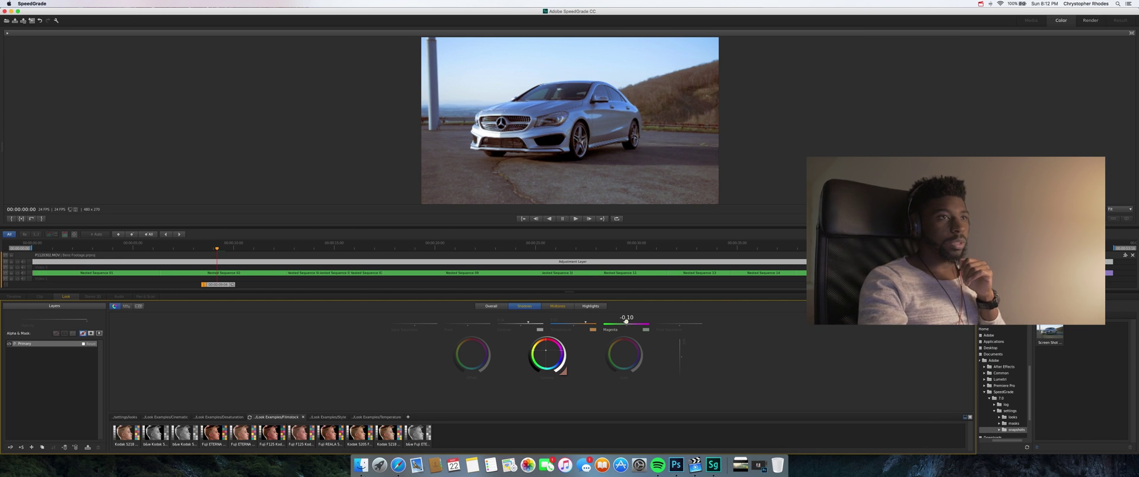
left_click_drag(627, 321, 627, 321)
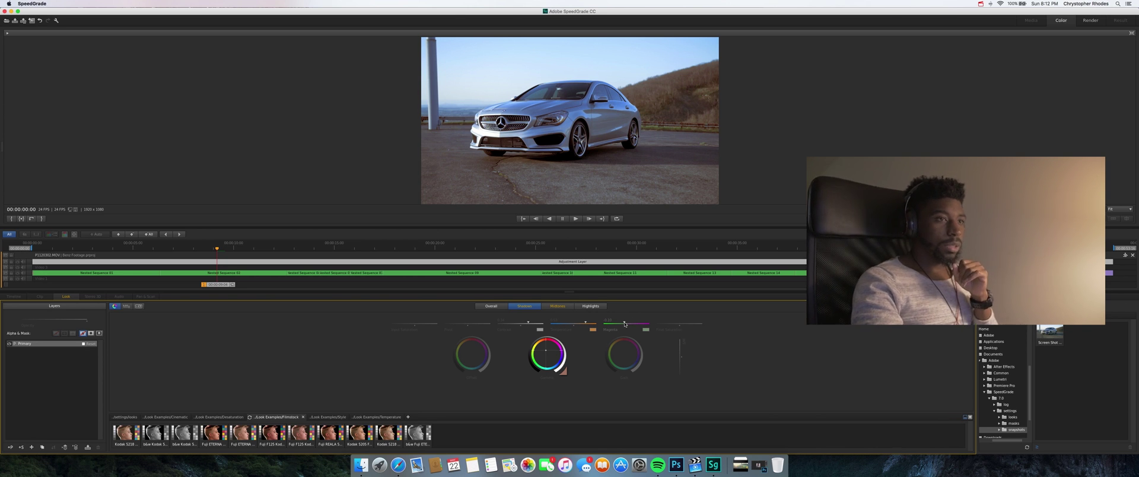
left_click_drag(625, 324, 624, 323)
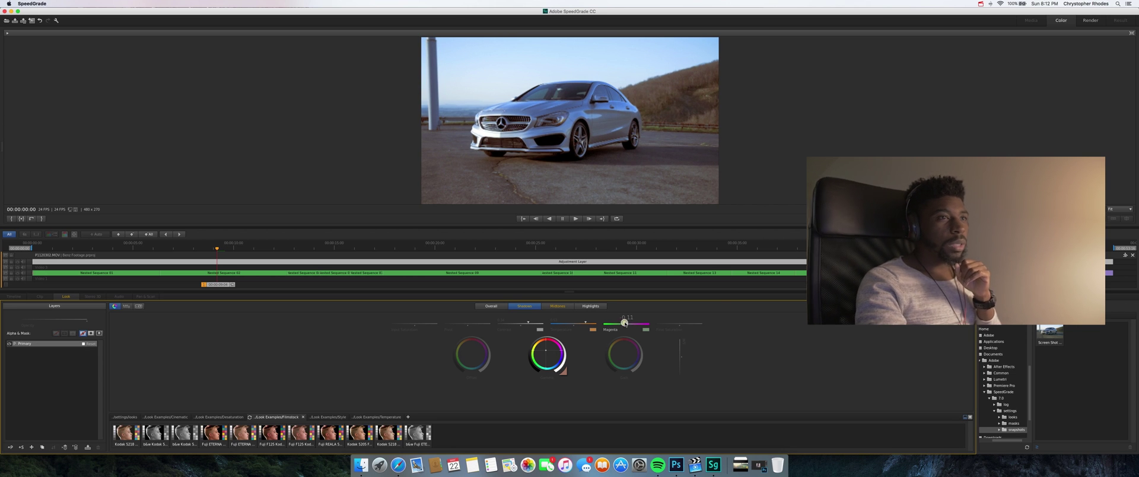
Step: Fine-tune the Gamma color balance of the midtones and shadows, and nudge the midtones' Final Saturation up
left_click(561, 307)
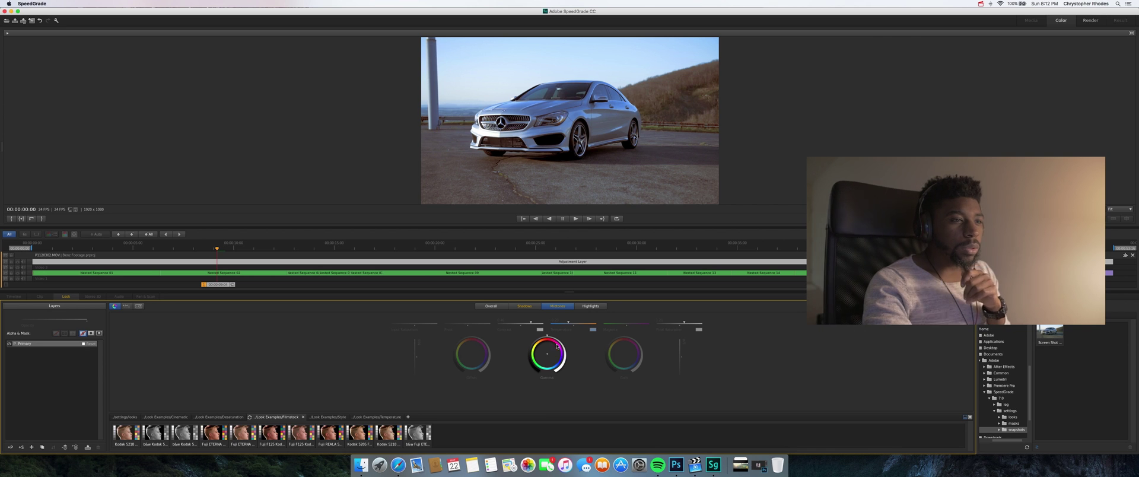
left_click_drag(549, 357, 548, 356)
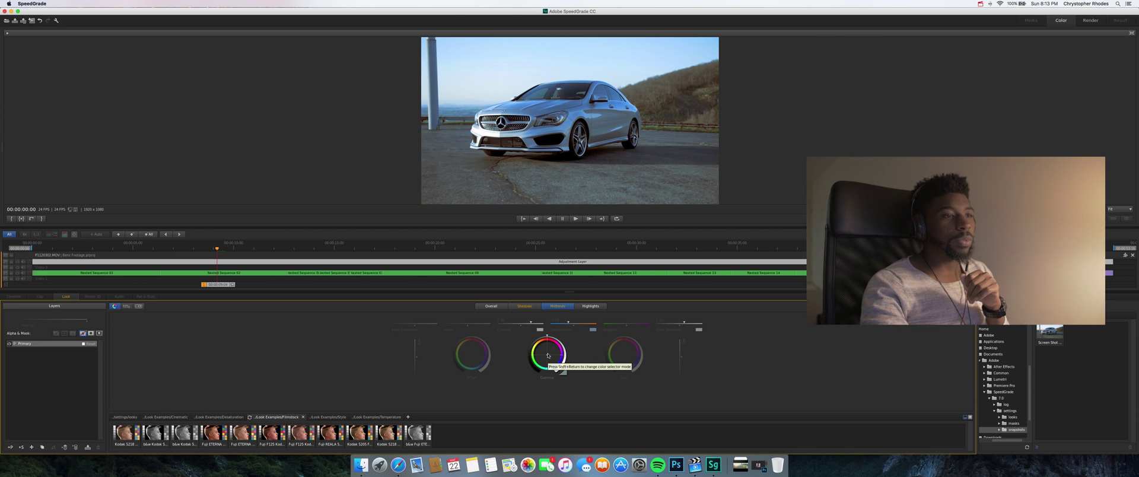
left_click_drag(548, 356, 548, 356)
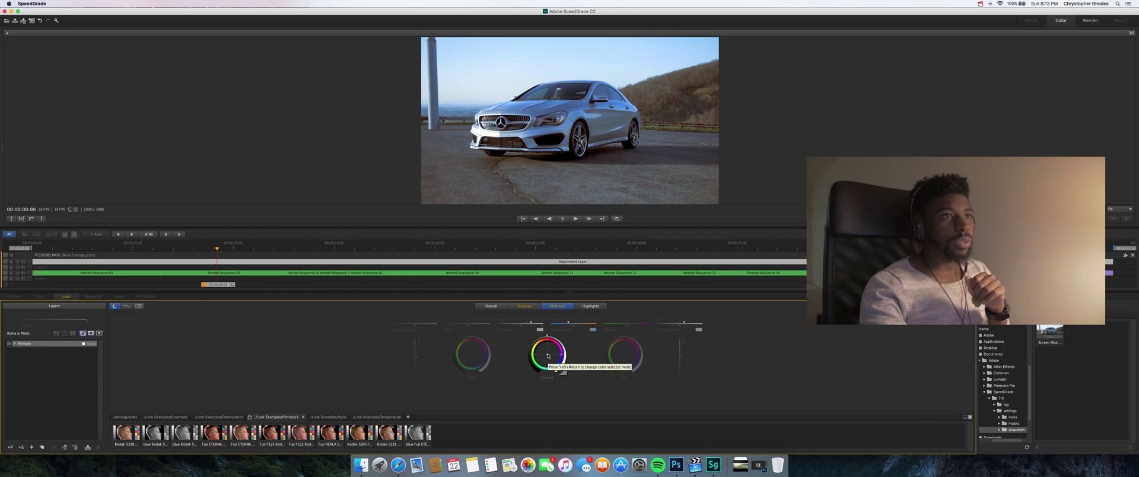
left_click_drag(685, 323, 686, 324)
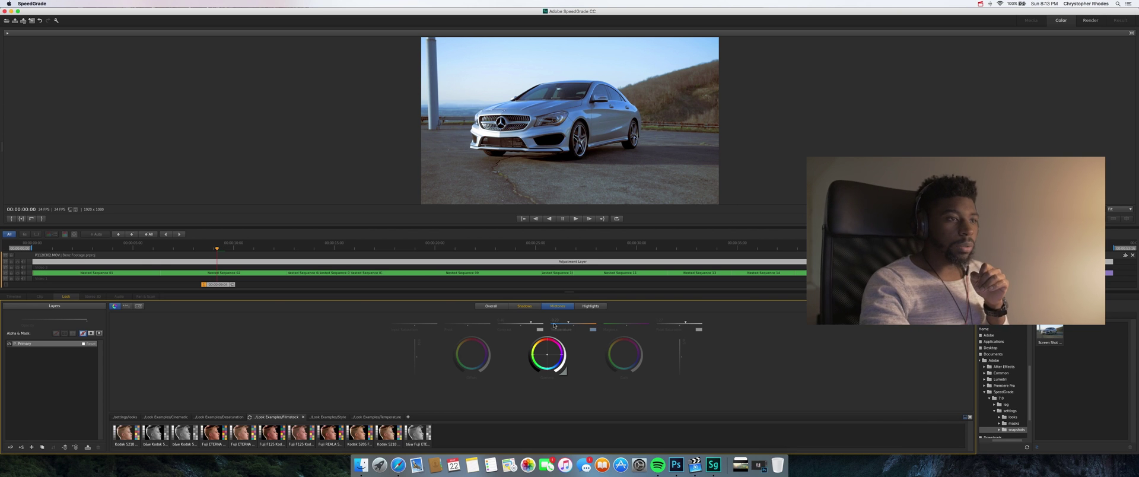
left_click(524, 306)
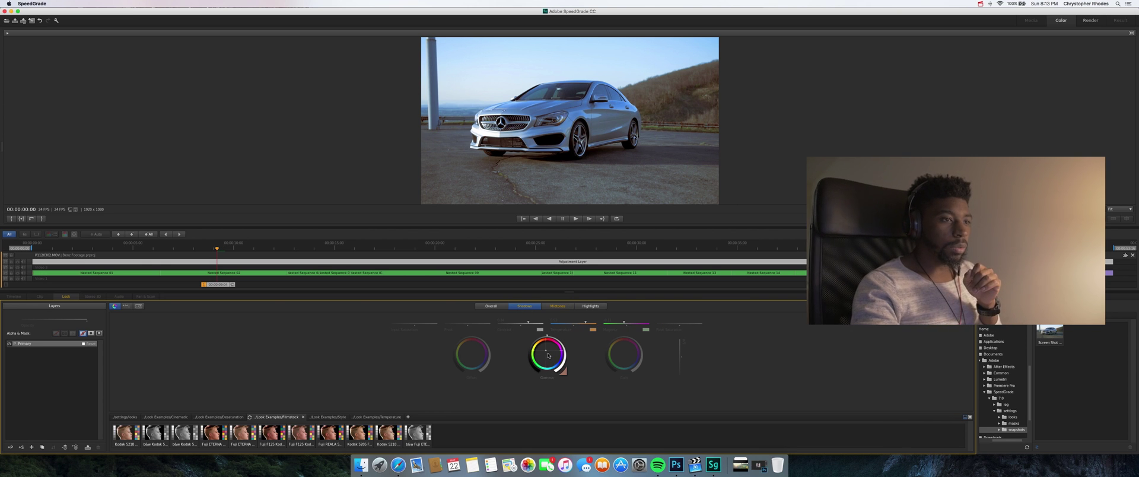
left_click_drag(546, 352, 545, 354)
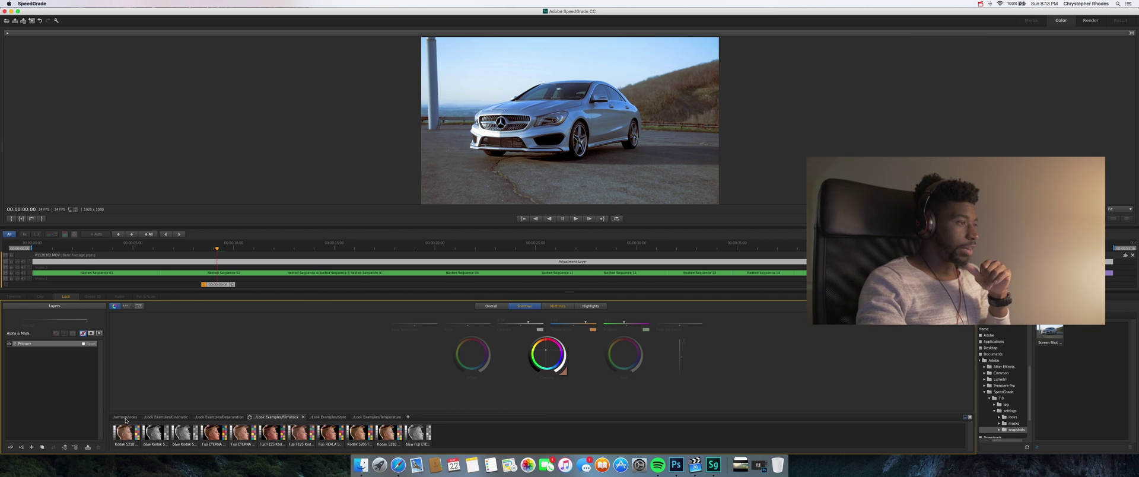
Step: Browse the Cinematic, Desaturation, Filmstock, Style and Temperature look presets, and return to the Cinematic set
left_click(154, 417)
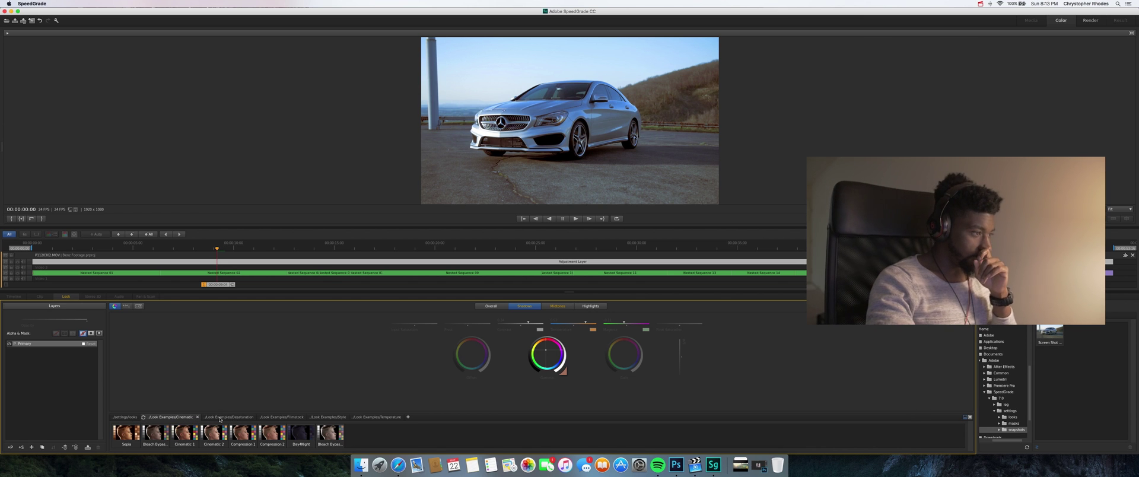
left_click(219, 418)
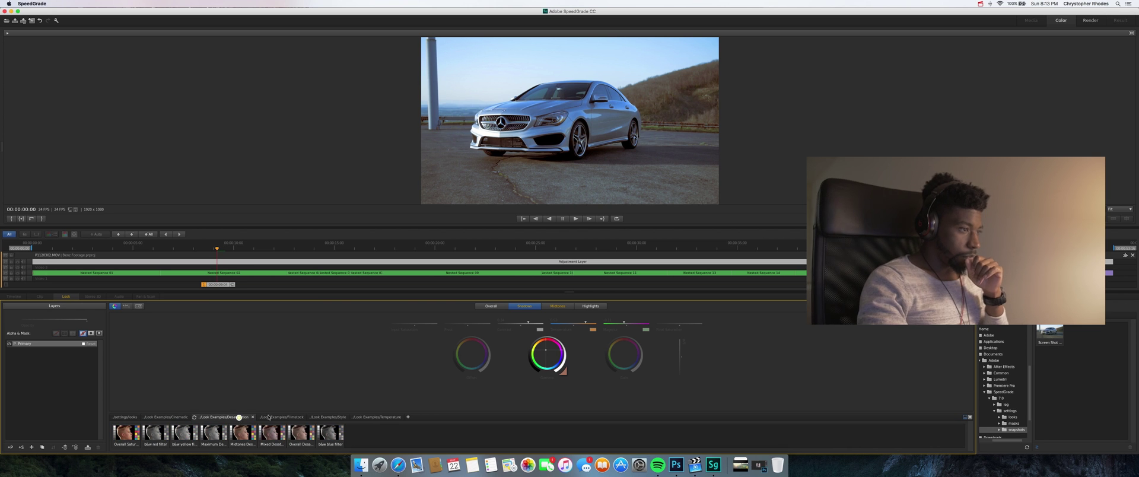
left_click(294, 419)
left_click(340, 418)
left_click(393, 420)
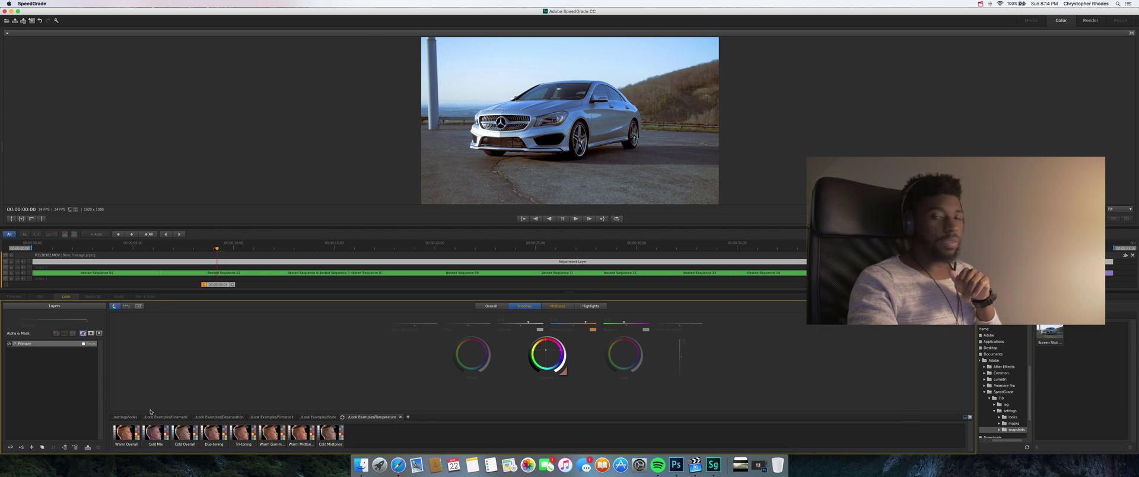
left_click(271, 417)
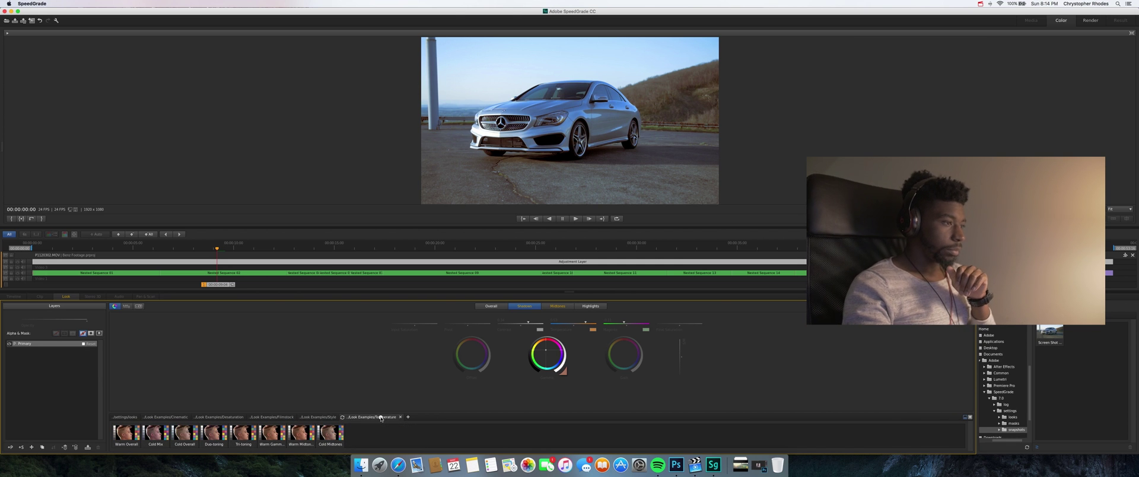
left_click(175, 418)
left_click(228, 418)
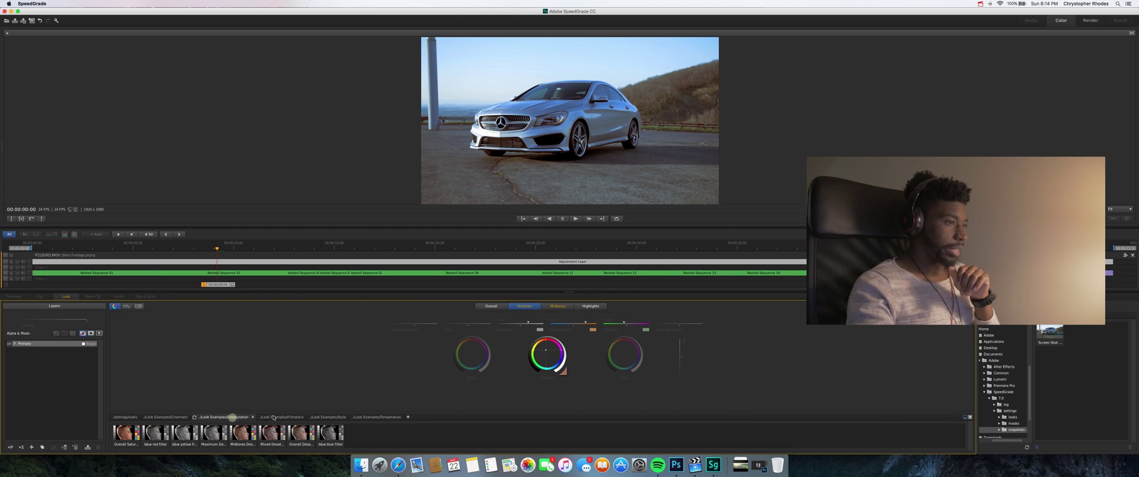
left_click(325, 417)
left_click(384, 417)
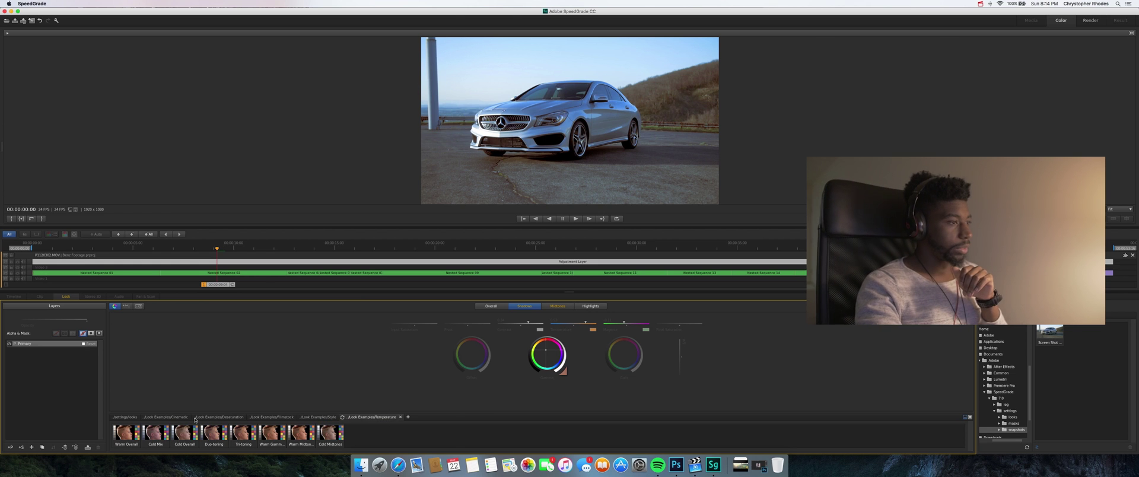
left_click(171, 417)
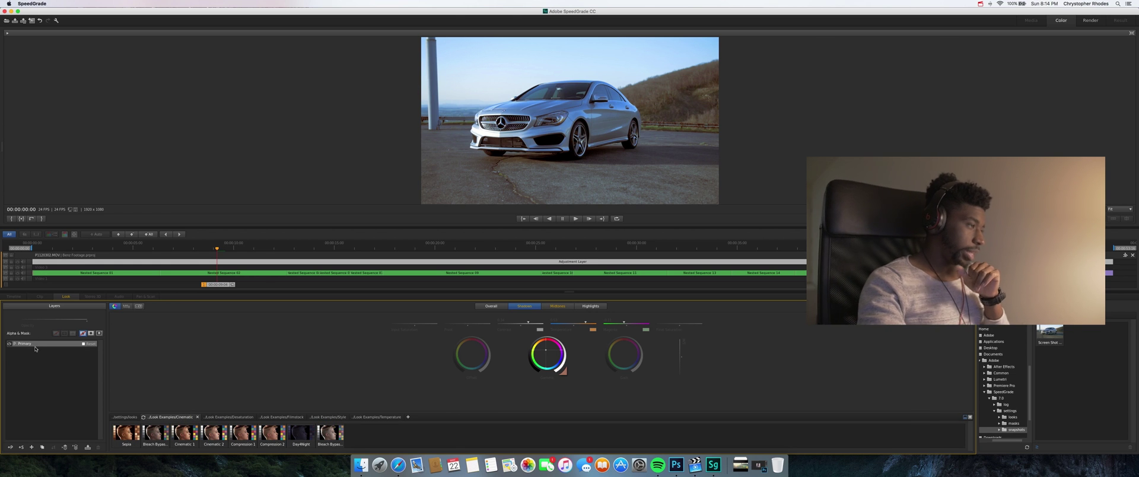
Step: Add a LUT layer above the Primary layer and set its lookup table to Fuji F125 Kodak 2395 (by Adobe).cube
left_click(26, 449)
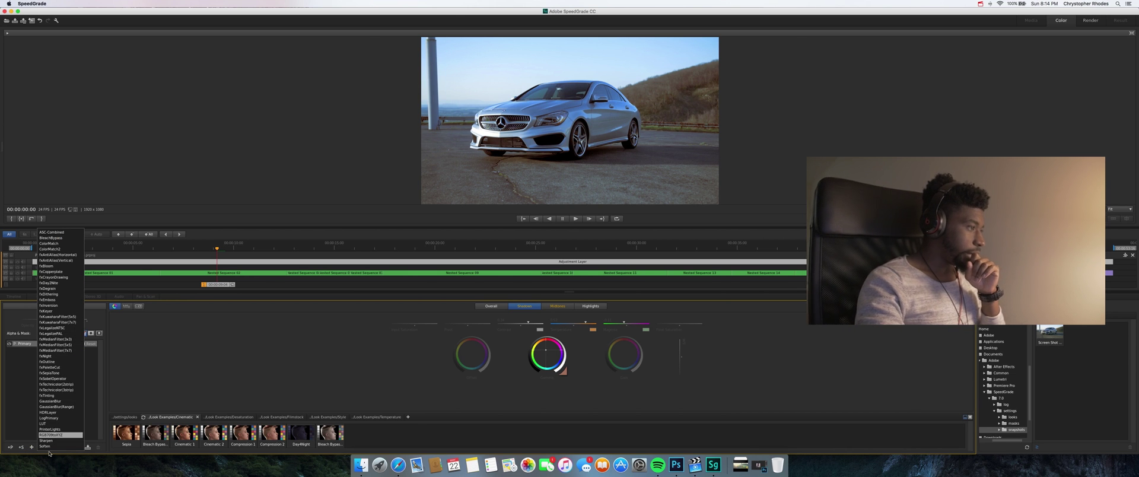
left_click(42, 424)
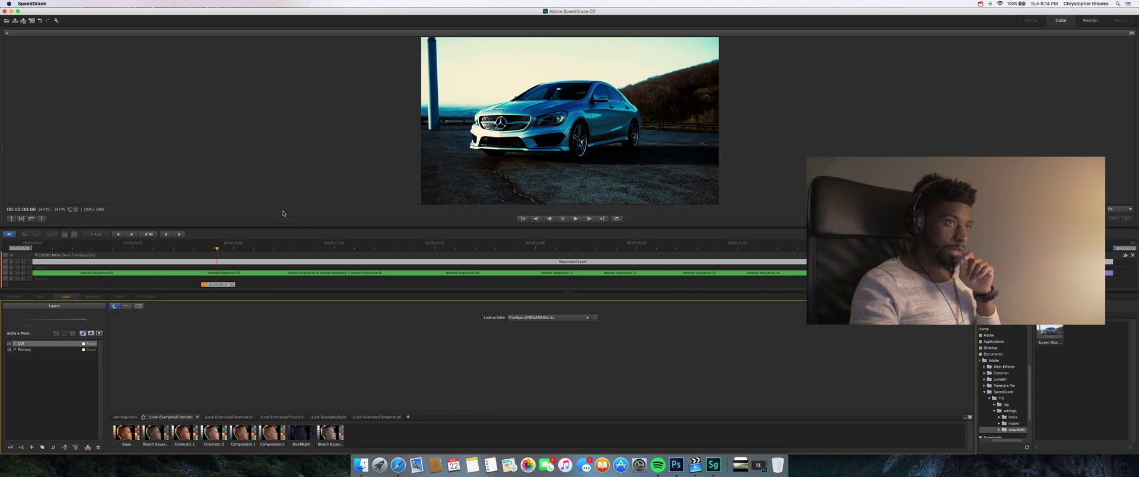
left_click(588, 318)
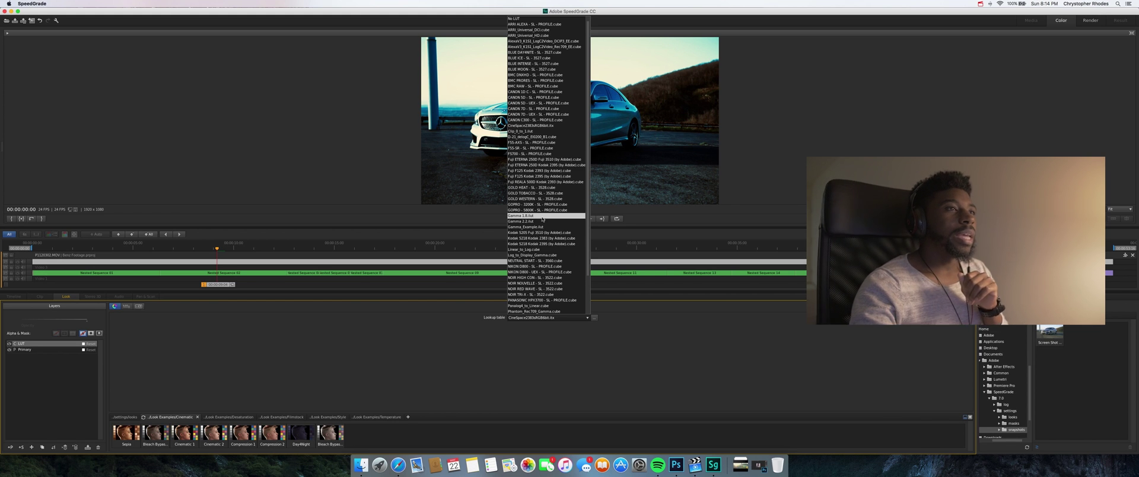
scroll(541, 229, "down", 5)
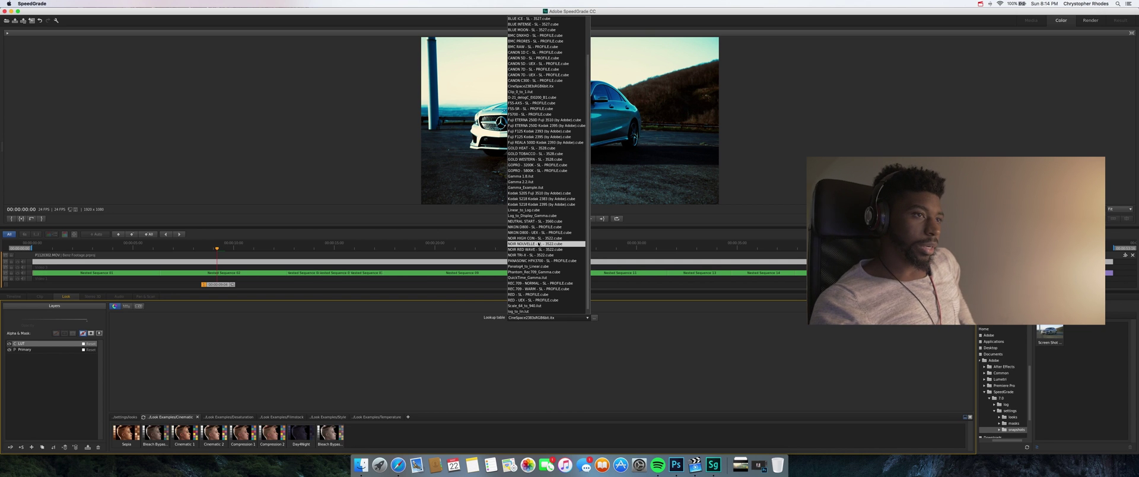
scroll(537, 202, "up", 3)
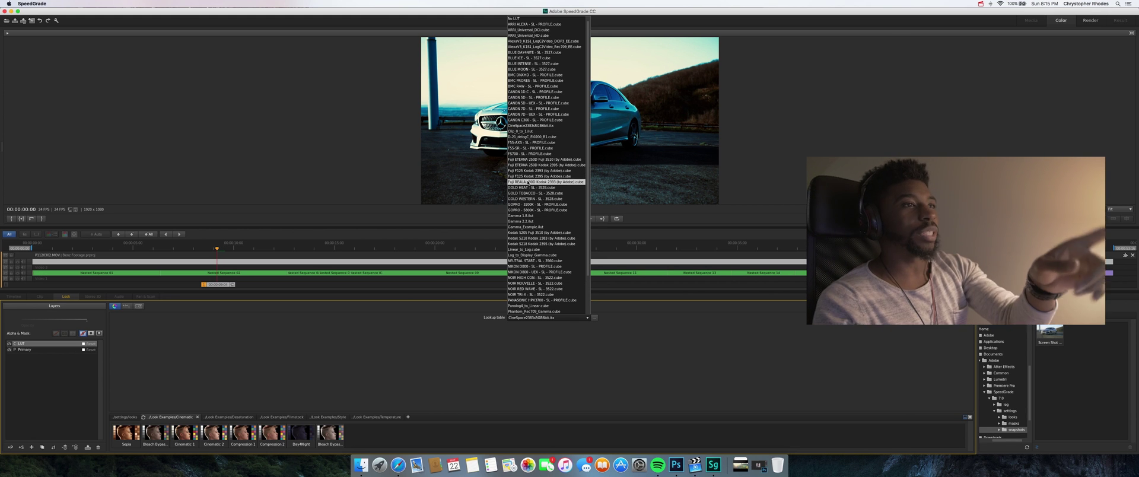
scroll(528, 178, "down", 1)
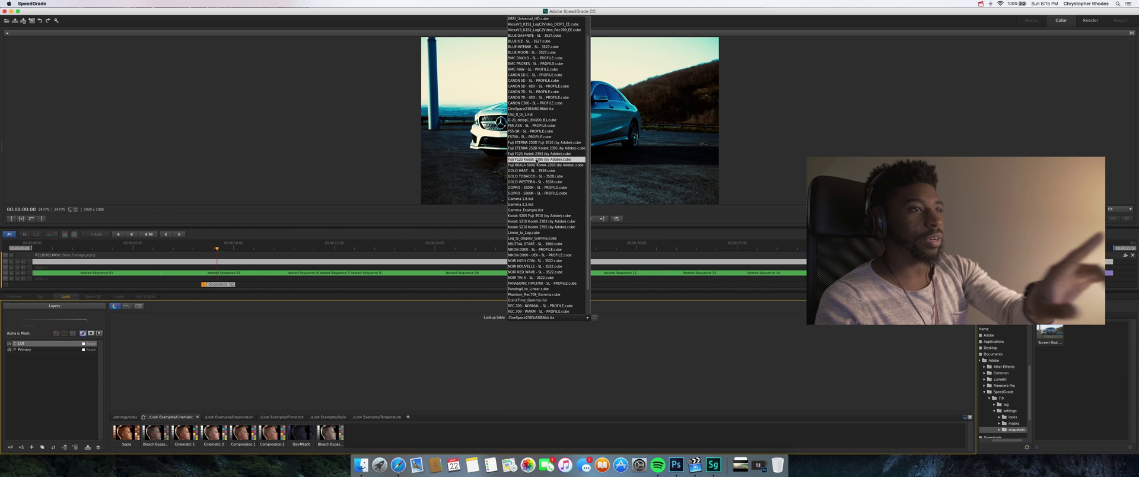
scroll(528, 154, "down", 1)
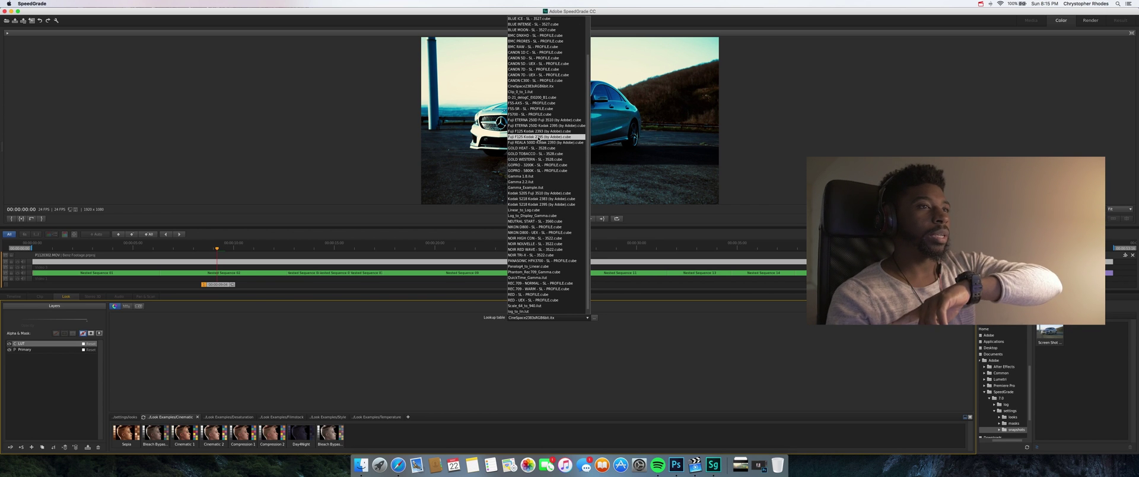
left_click(522, 137)
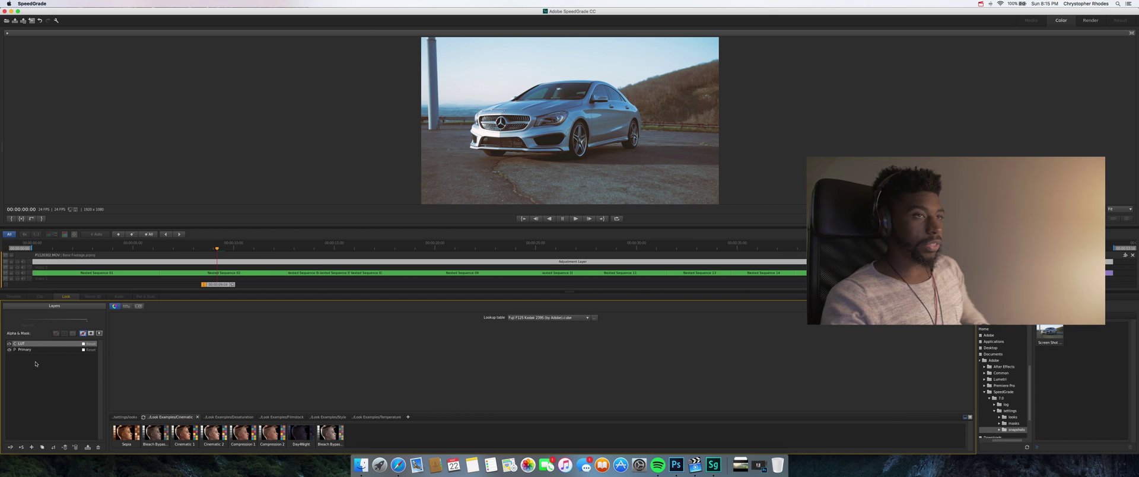
Step: Switch to Safari, place the reference music video beside the car footage for comparison, and return to SpeedGrade
left_click(397, 463)
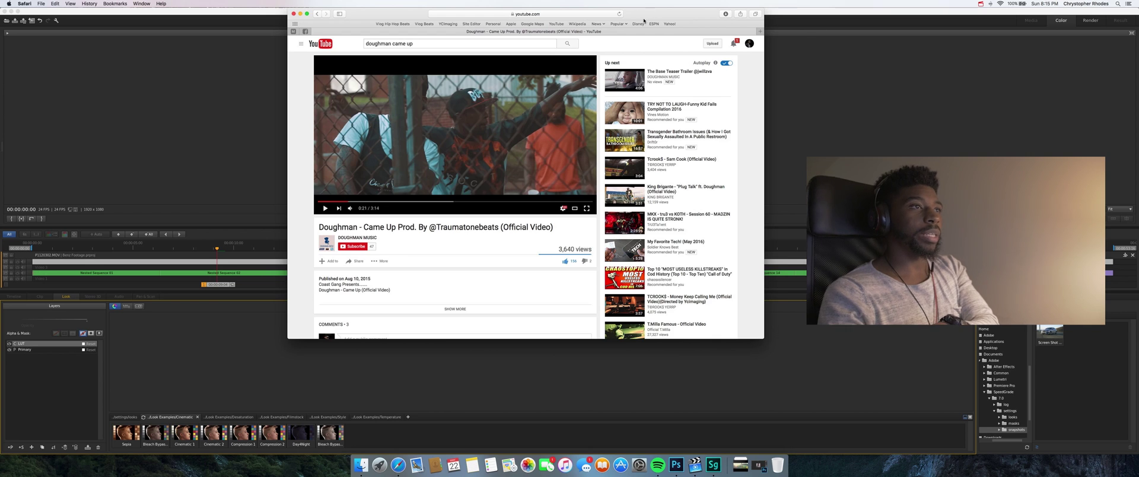
left_click_drag(644, 21, 1018, 21)
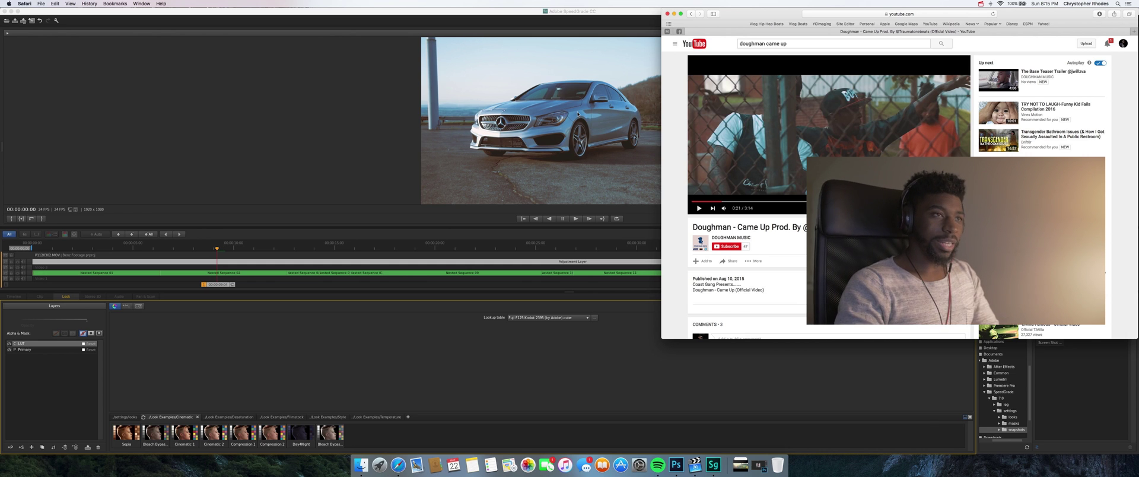
left_click(465, 14)
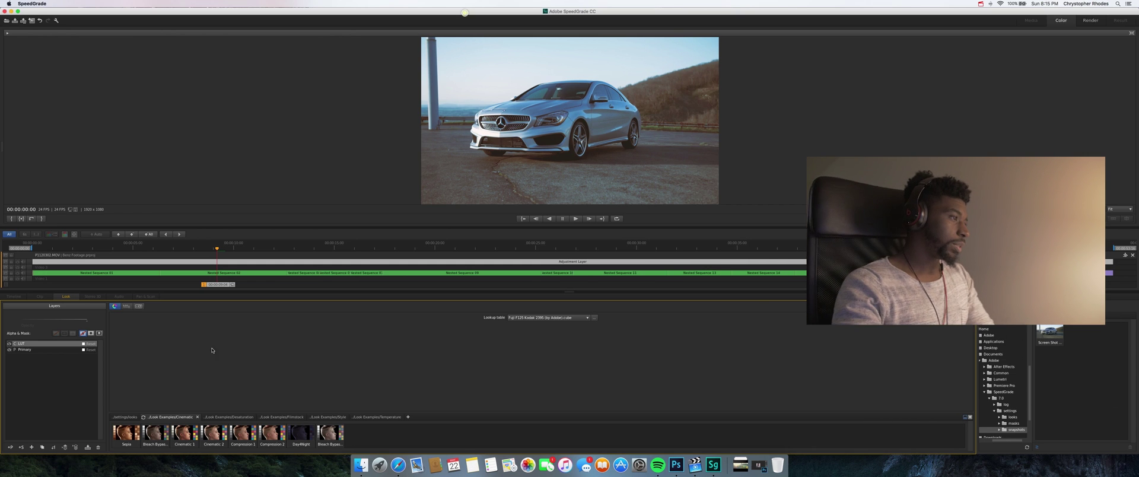
Step: Lower the LUT layer's Opacity to soften the film look on the car footage
left_click(38, 350)
left_click(21, 343)
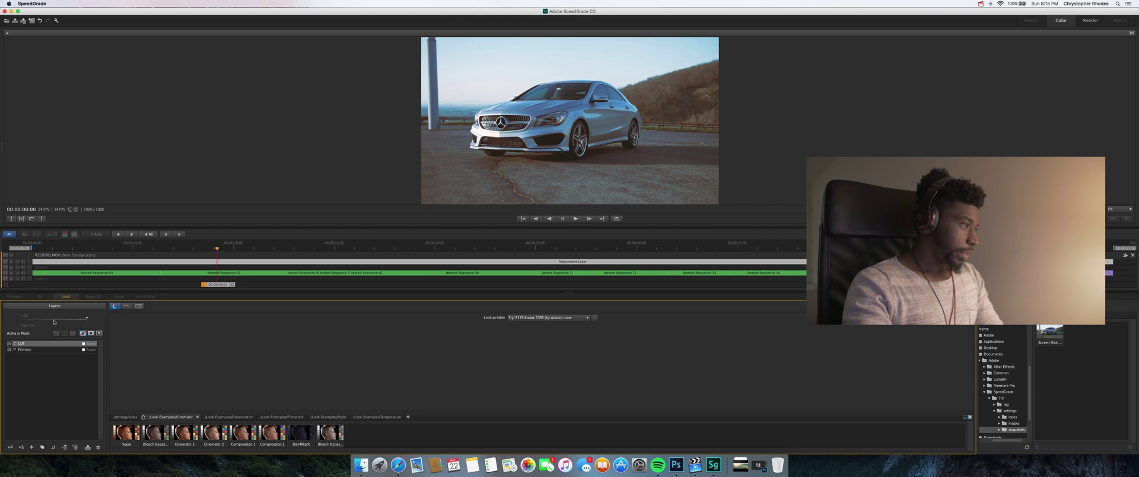
left_click_drag(86, 319, 85, 319)
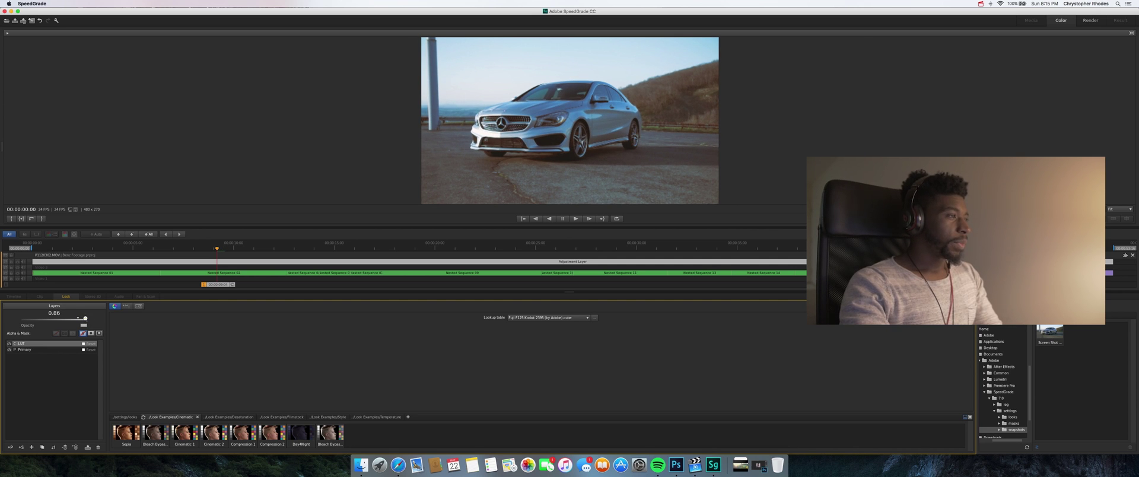
left_click_drag(85, 318, 73, 317)
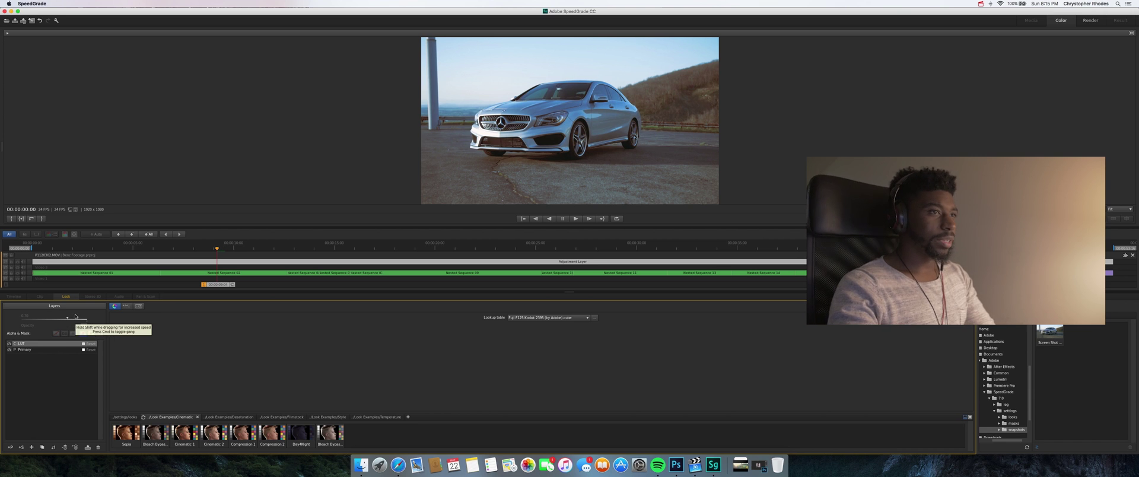
Step: Play a short part of the reference music video in Safari to compare its colors, and return to SpeedGrade
left_click(394, 468)
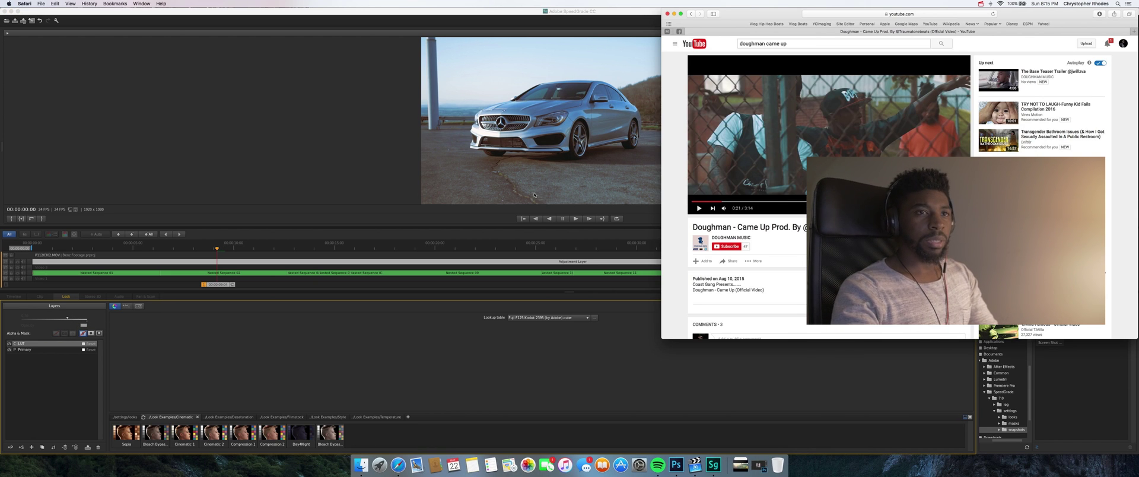
left_click(699, 207)
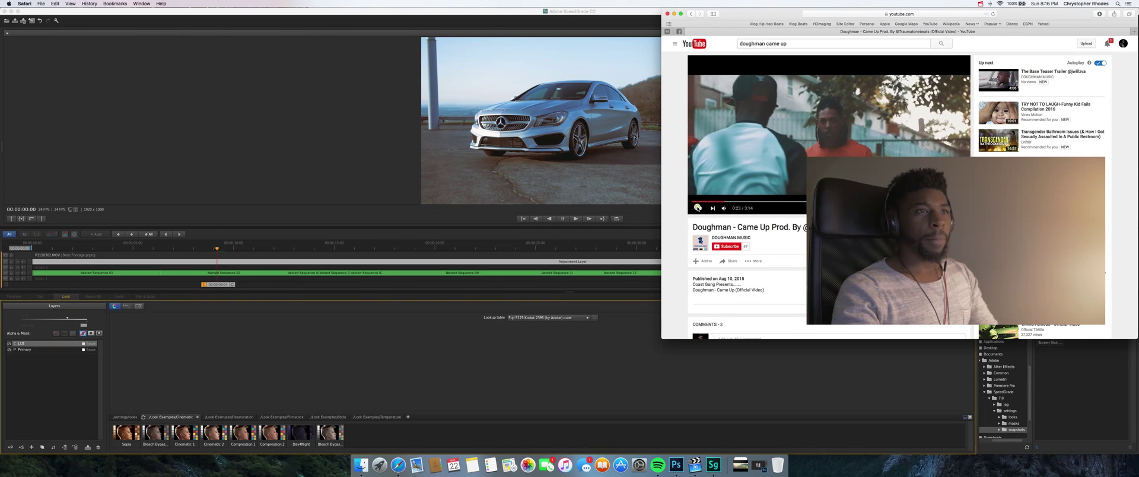
left_click(699, 207)
left_click(60, 374)
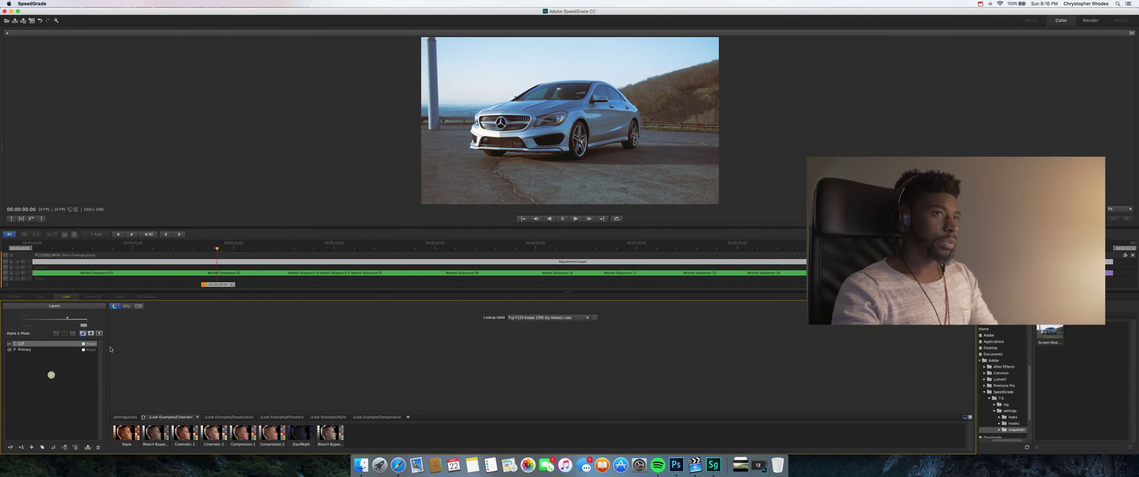
Step: Try small Gamma and Temperature adjustments on the Primary layer's midtones, and undo them
left_click(59, 350)
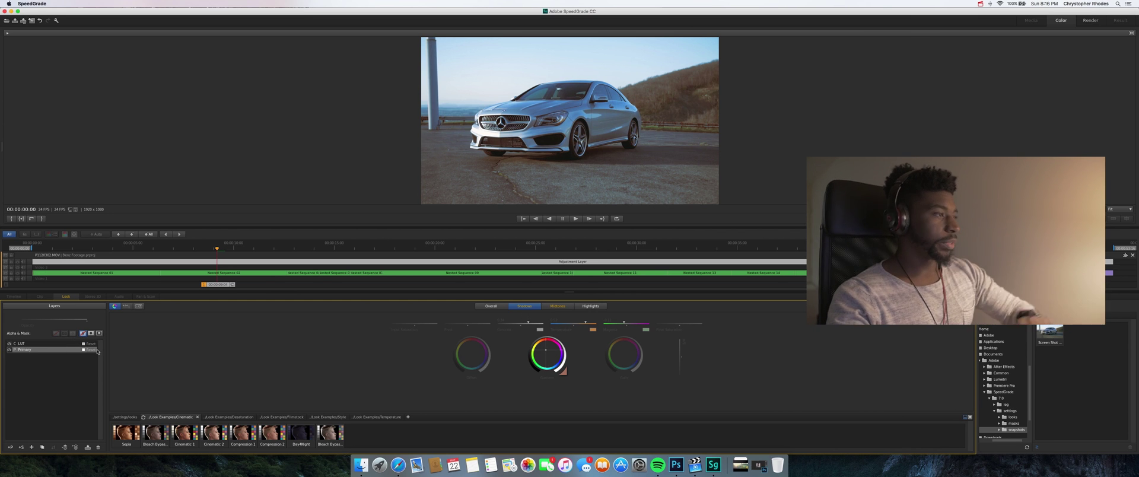
left_click(559, 306)
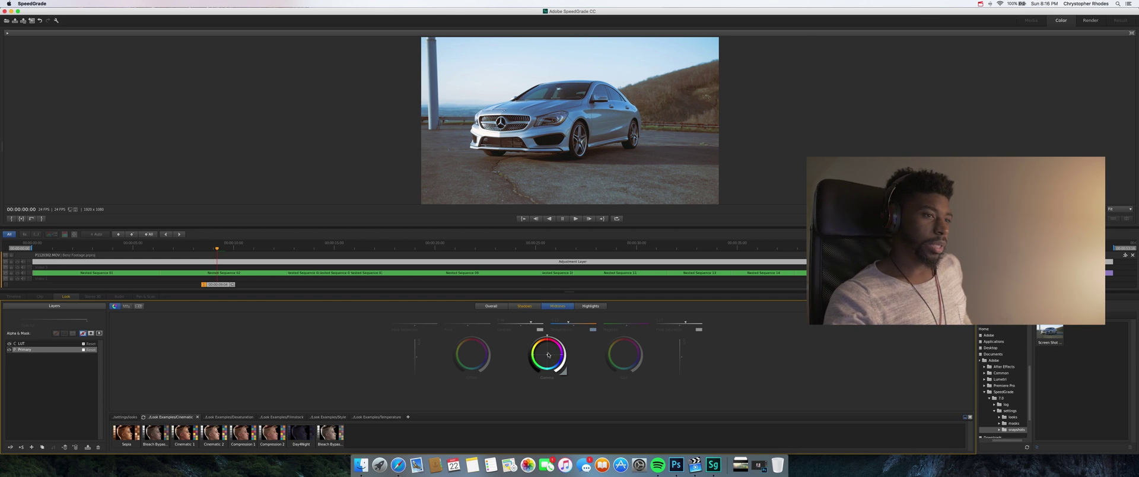
left_click_drag(548, 358, 549, 356)
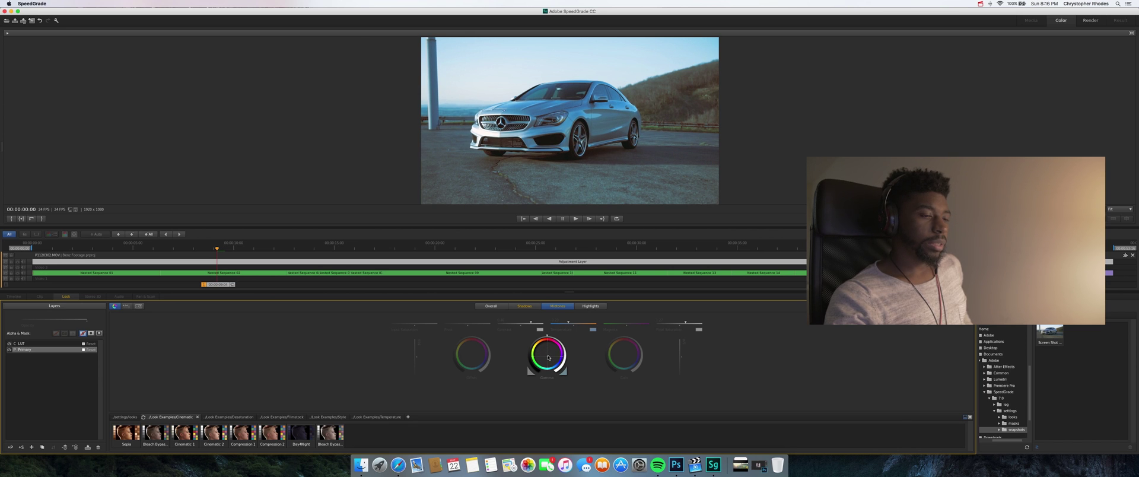
key("super+z")
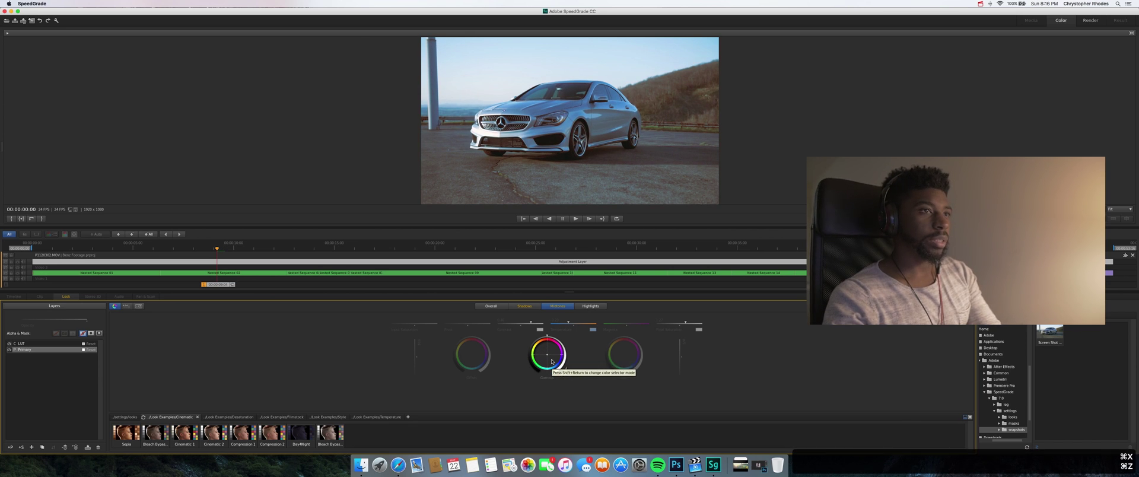
left_click(569, 323)
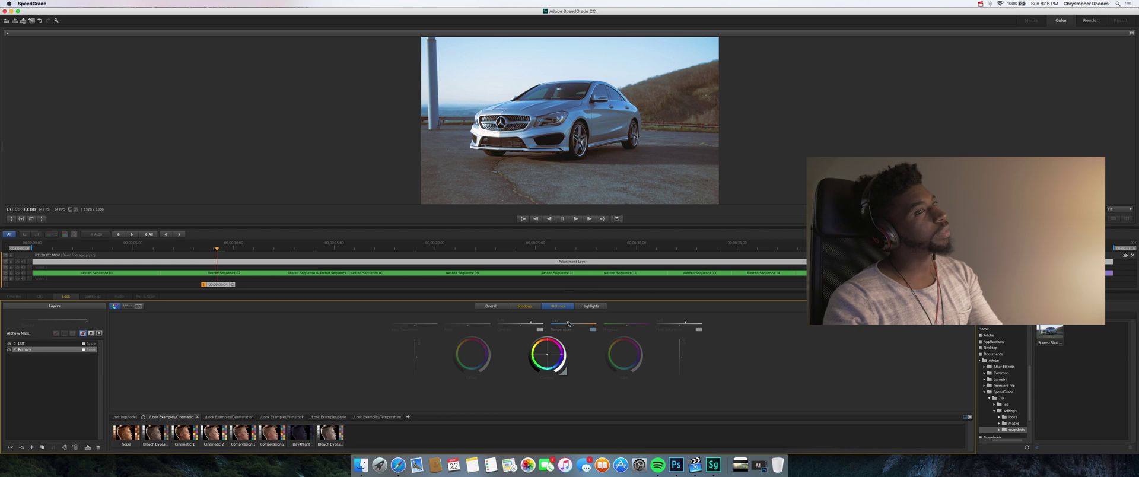
key("super+z")
Step: Try a small shift of the shadows' Gamma color balance, and undo it
left_click(524, 307)
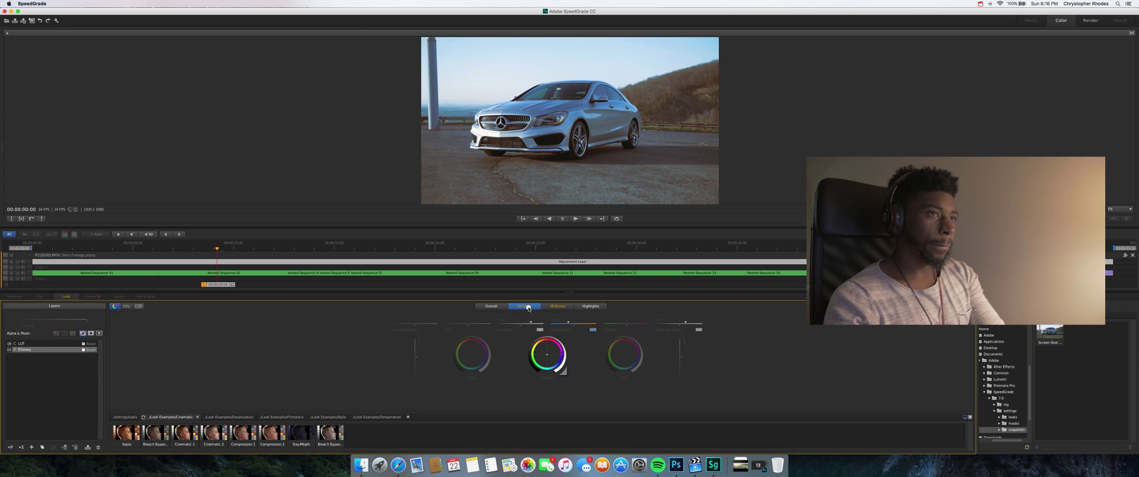
left_click(546, 351)
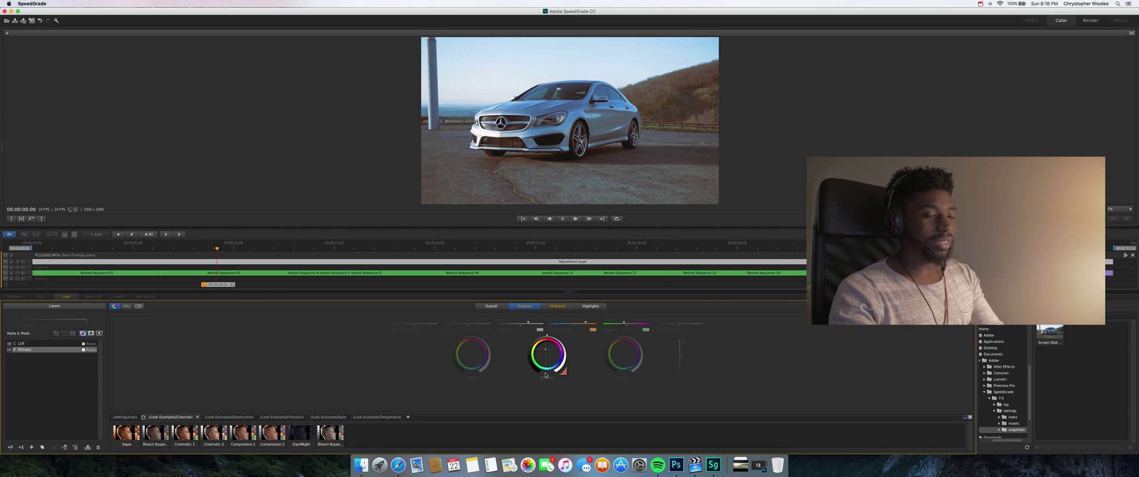
key("super+z")
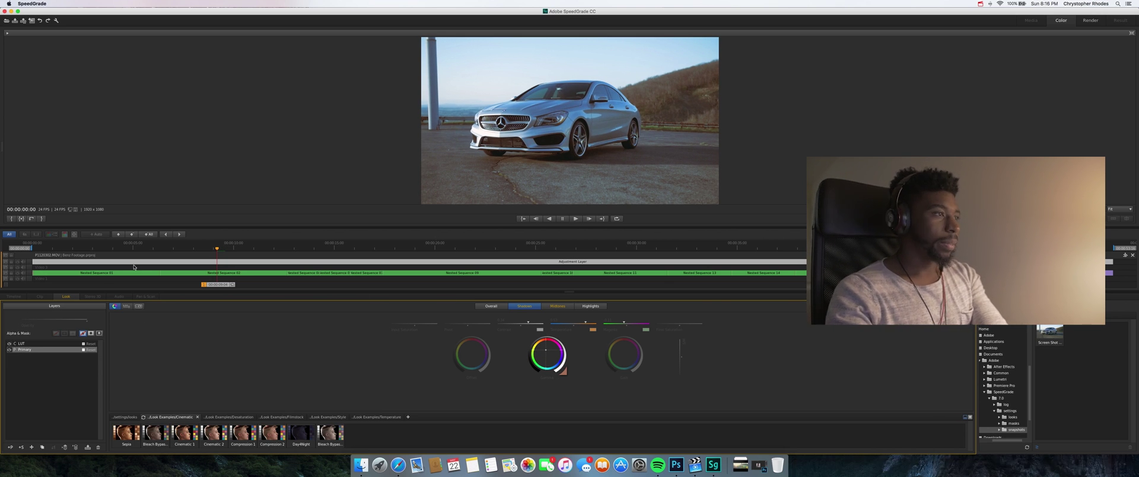
Step: Lower the shadows' Final Saturation slightly and raise their Contrast a little
key("space")
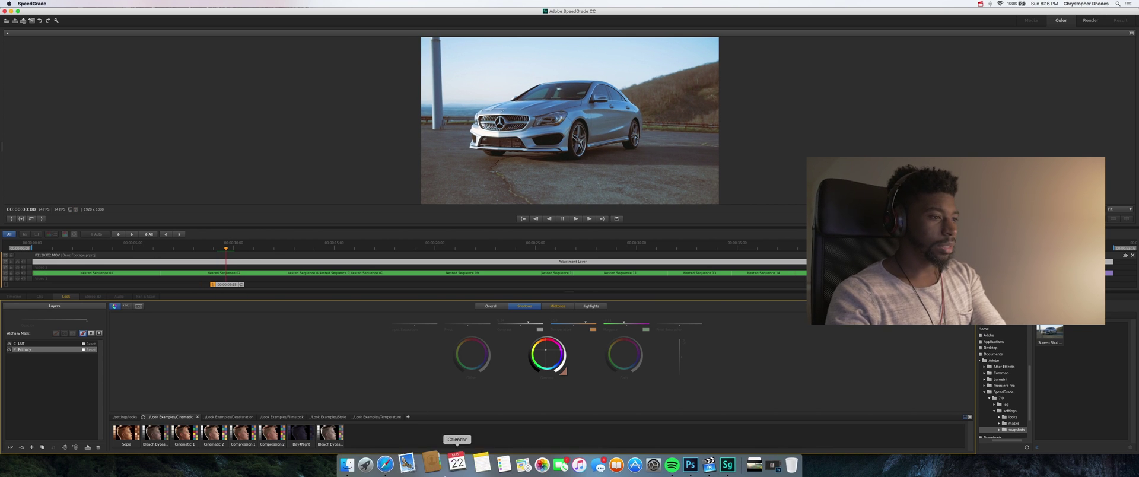
left_click(389, 464)
left_click(282, 364)
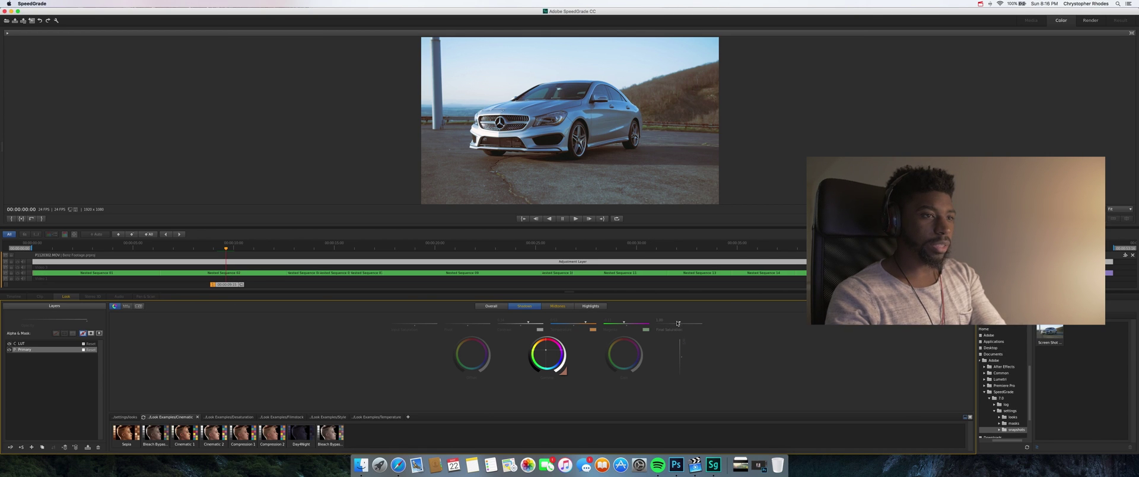
left_click_drag(682, 323, 680, 322)
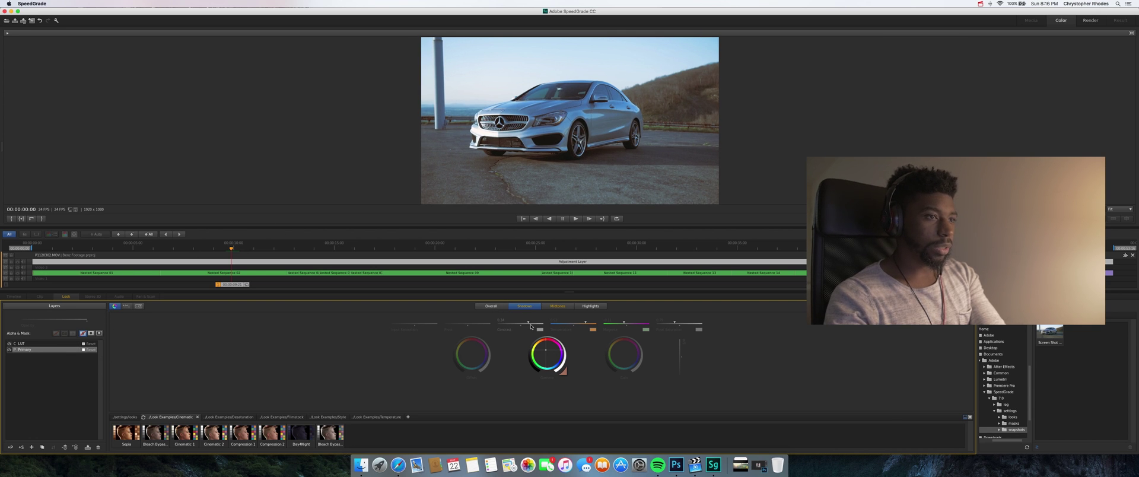
left_click_drag(528, 322, 530, 322)
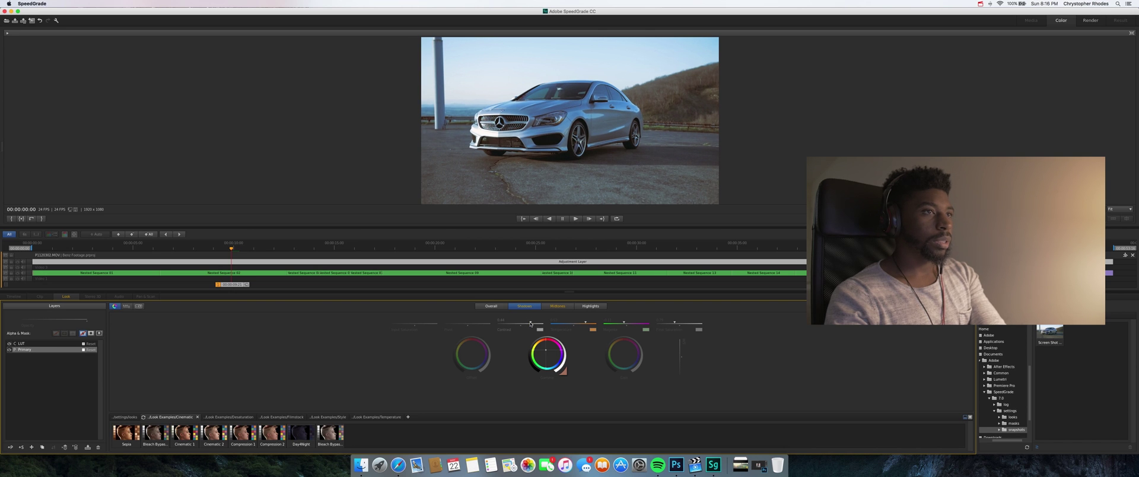
left_click_drag(531, 323, 530, 322)
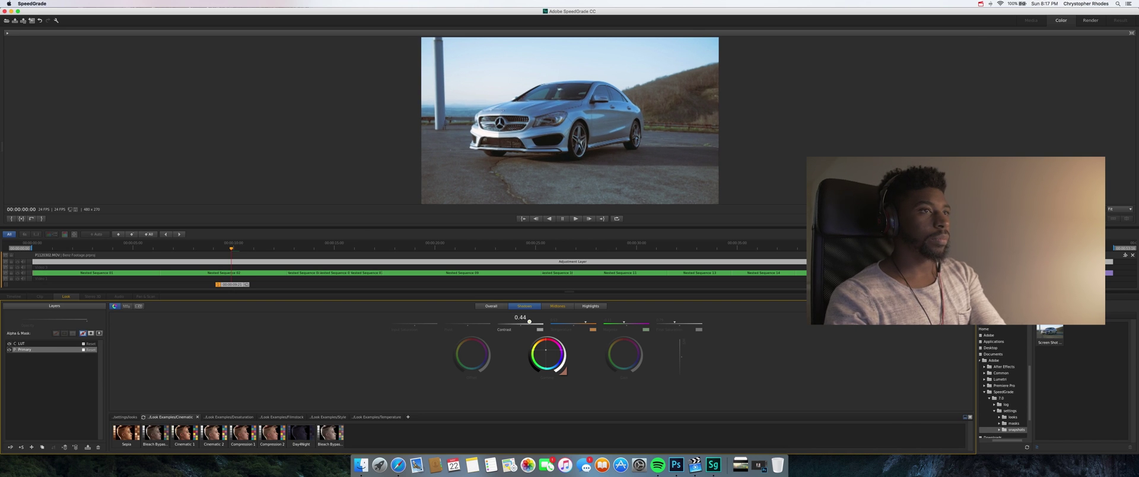
Step: Play the graded car footage further and compare it with the reference music video in Safari
key("space")
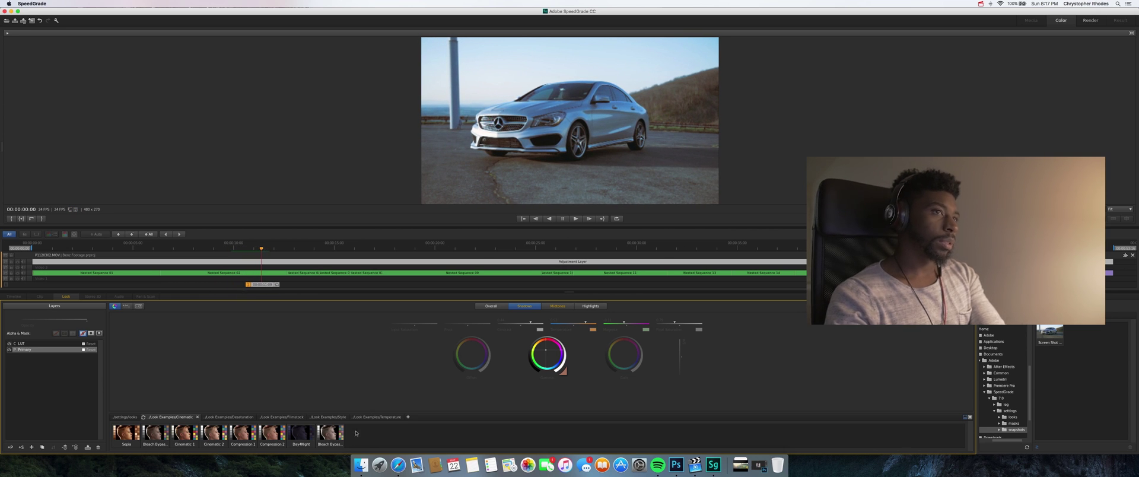
left_click(402, 469)
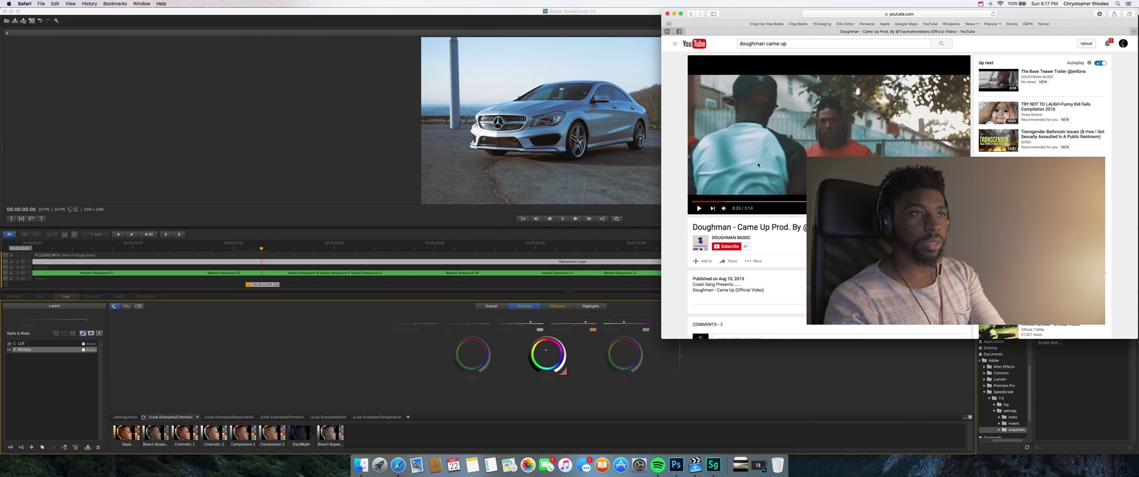
left_click(309, 341)
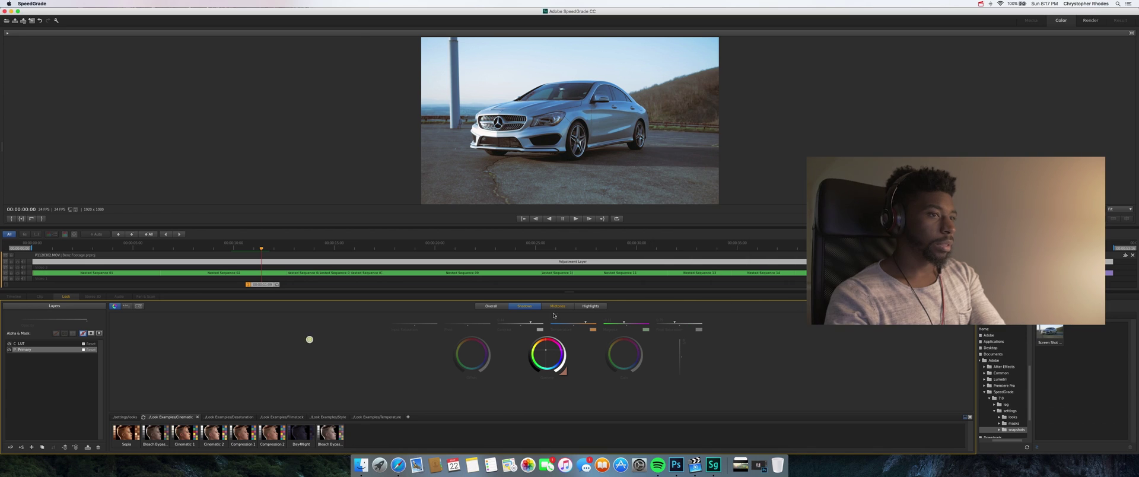
Step: Try slight Gamma color and Magenta shifts on the Primary layer's midtones, and undo them
left_click(558, 306)
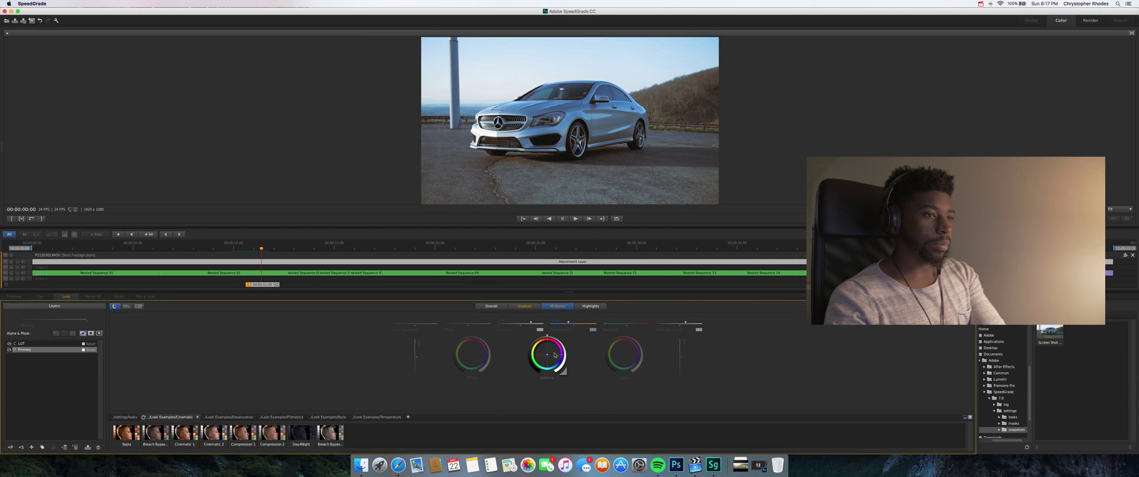
left_click_drag(547, 354, 549, 356)
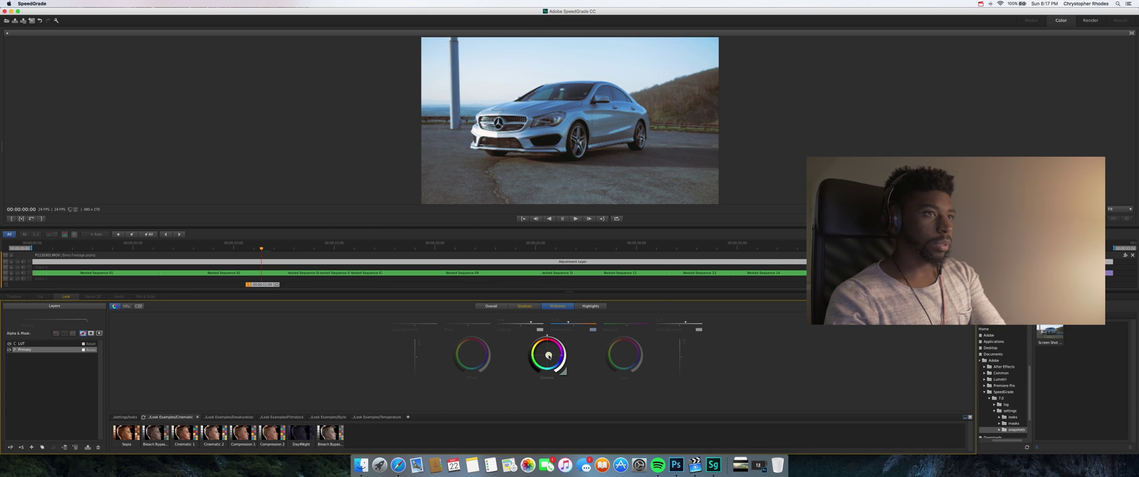
key("super+z")
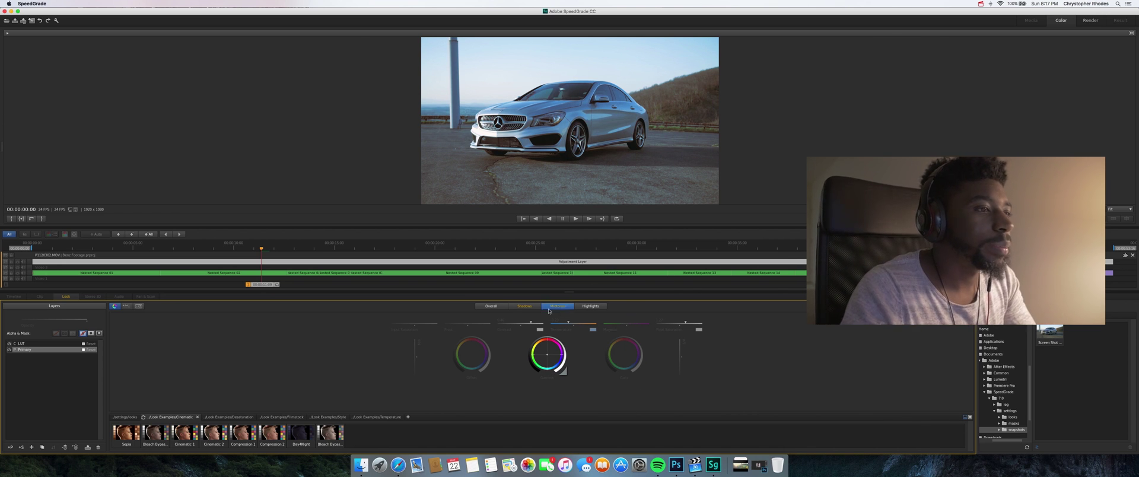
left_click_drag(627, 324, 627, 324)
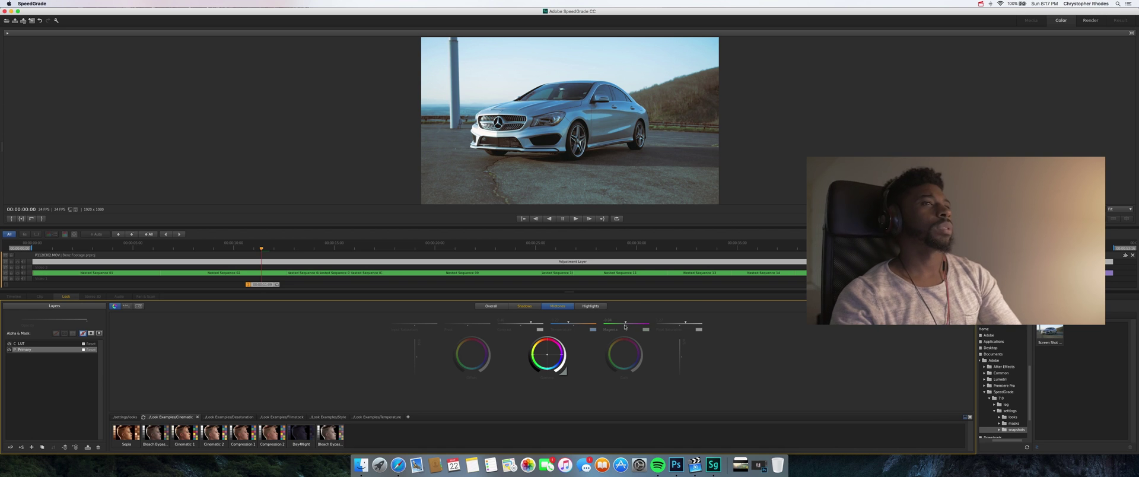
key("super+z")
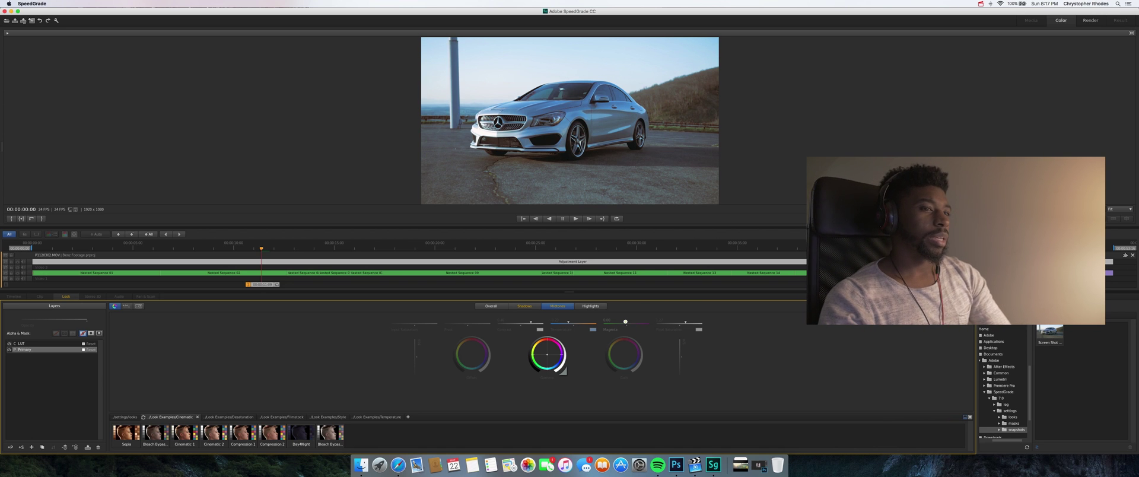
Step: Shift the midtones' Magenta balance slightly toward green and review the Primary layer's shadows, midtones and overall settings
left_click_drag(626, 322, 626, 322)
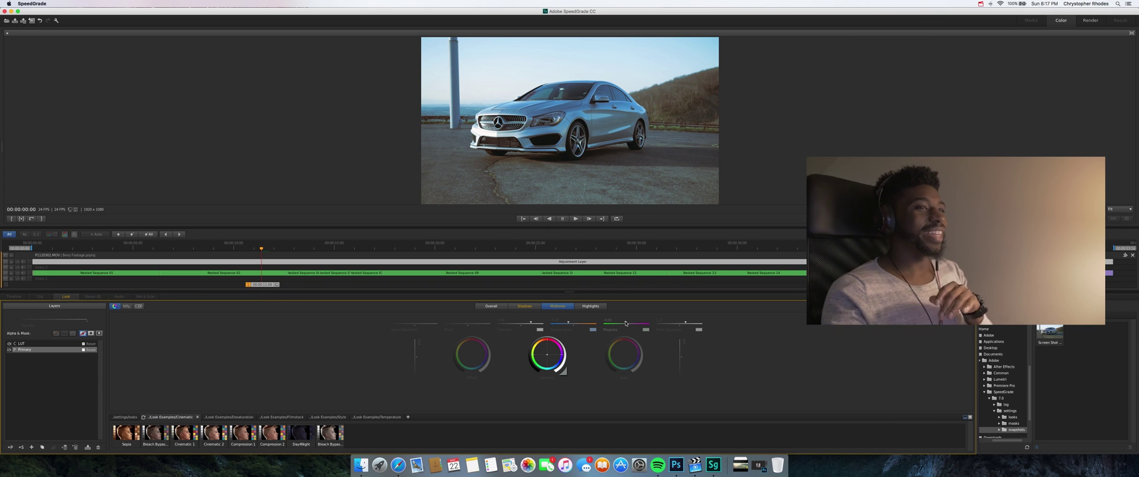
left_click(524, 306)
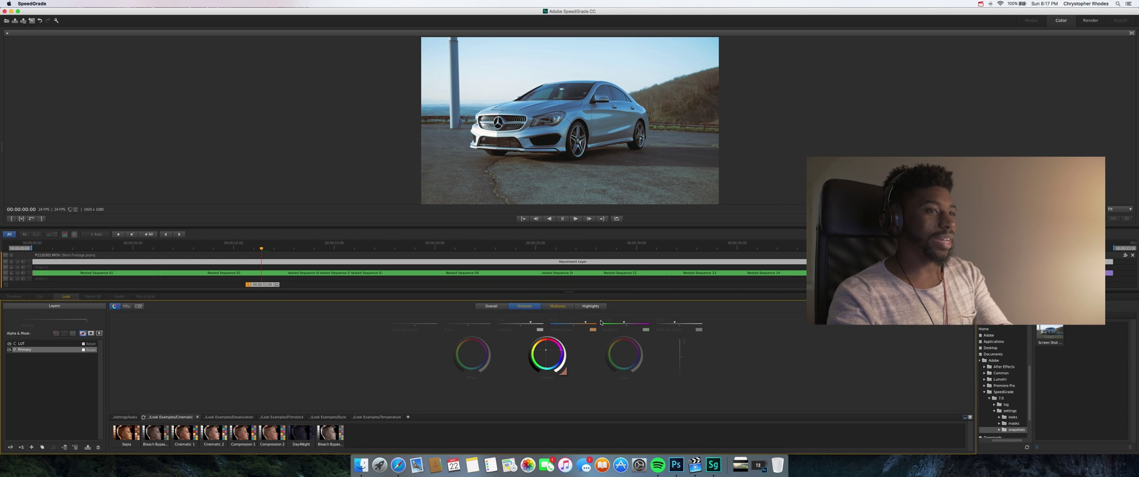
left_click(566, 307)
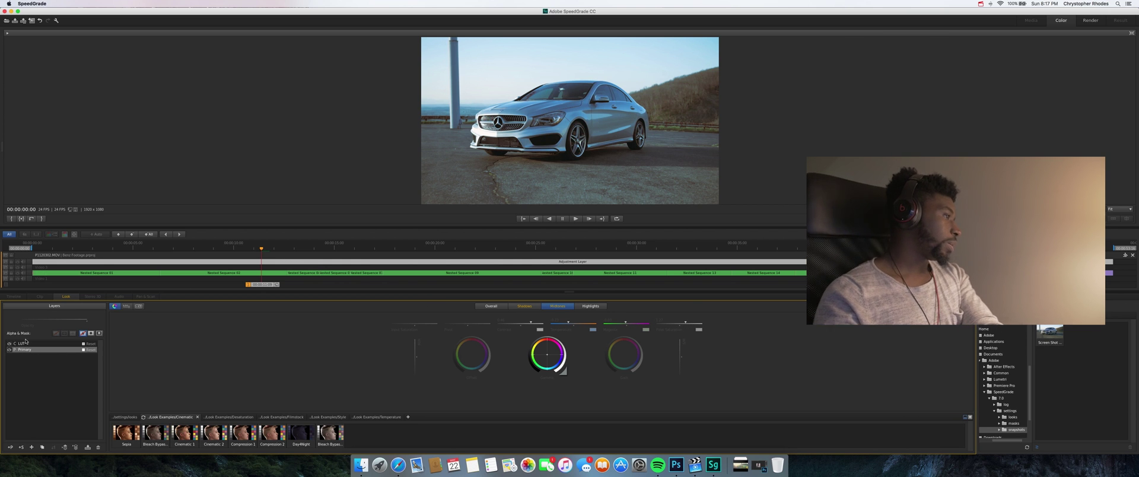
left_click(54, 350)
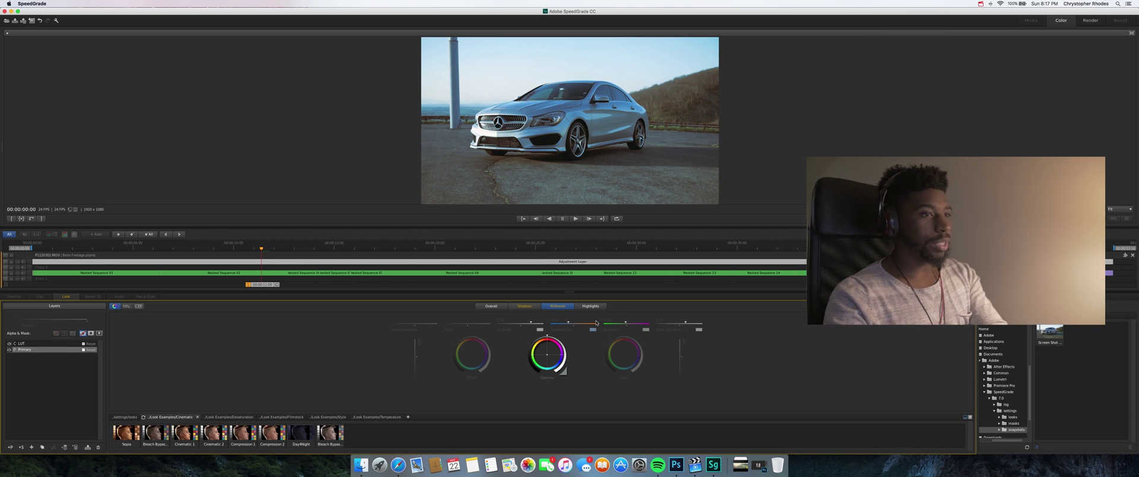
left_click(491, 306)
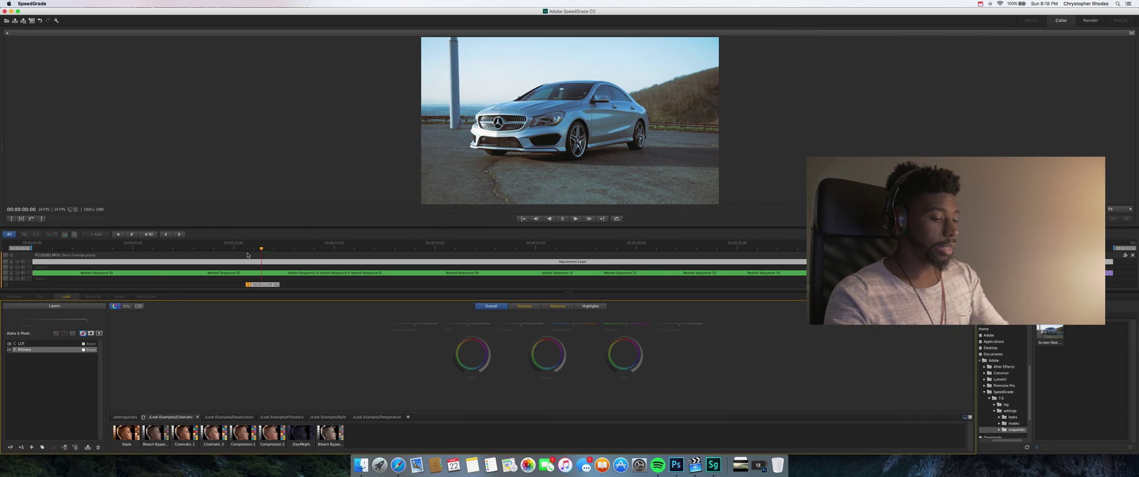
Step: Save the graded project and quit SpeedGrade
key("super+s")
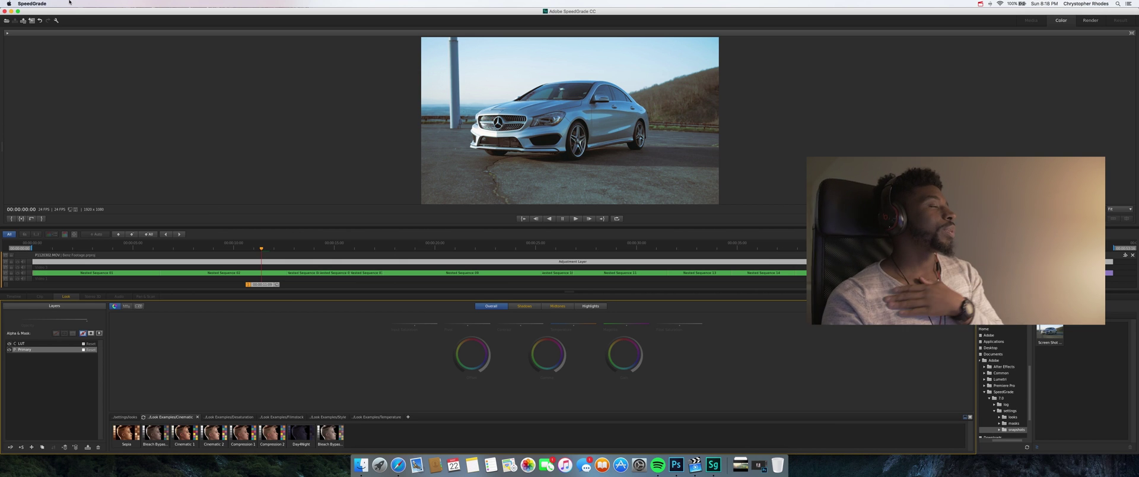
left_click(37, 3)
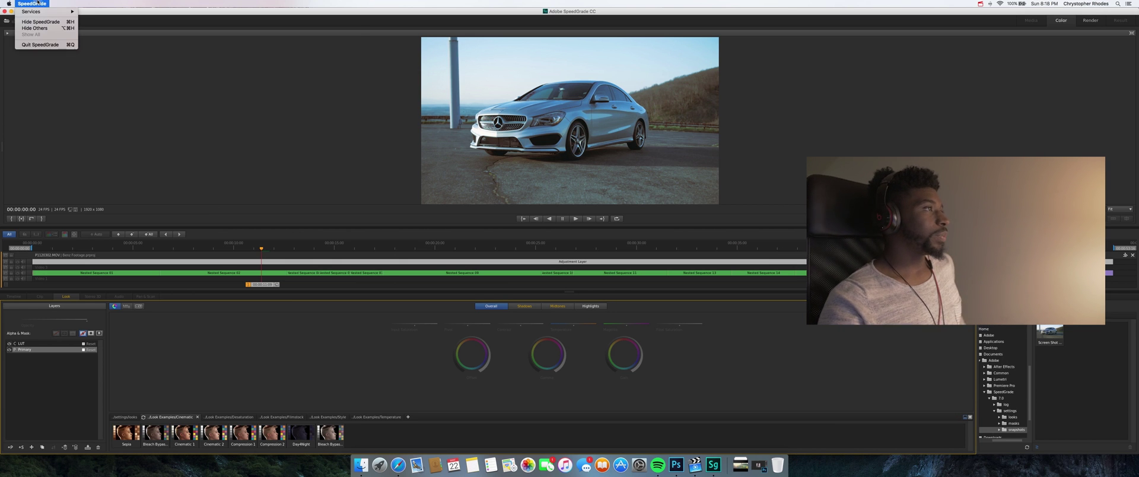
left_click(44, 45)
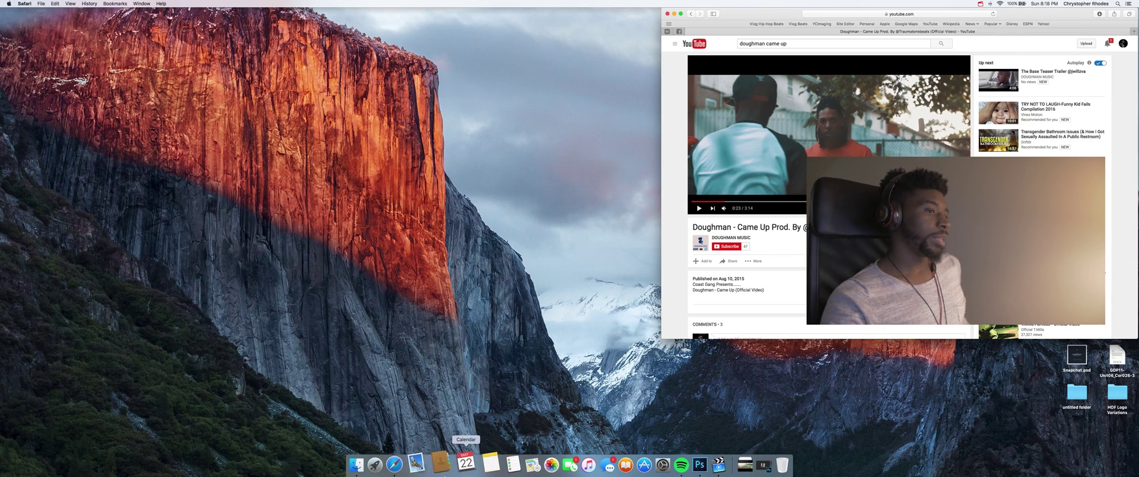
Step: Launch Adobe Premiere Pro CC and open the recent Benz Footage project
left_click(388, 464)
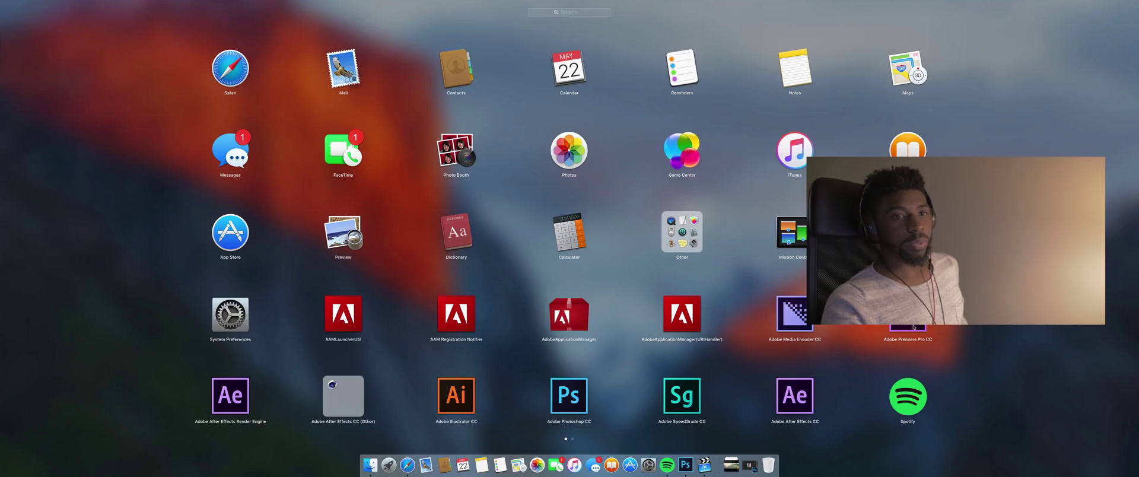
left_click(795, 314)
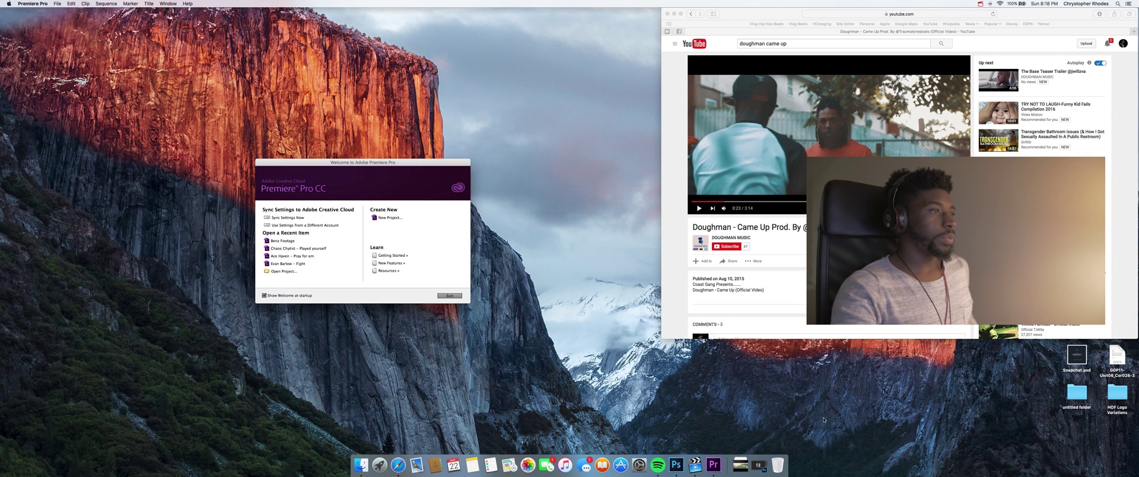
left_click(285, 241)
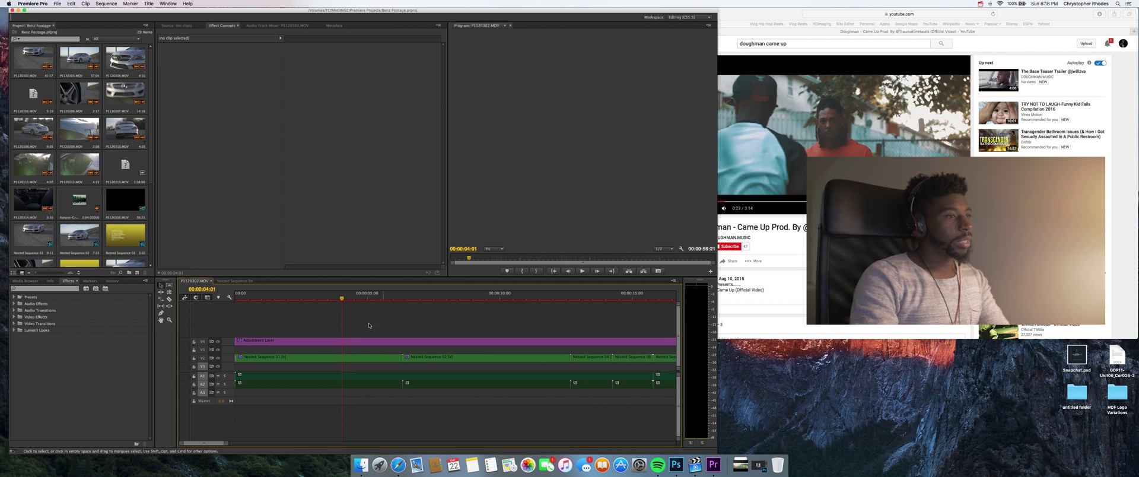
Step: Turn off the adjustment layer's Unsharp Mask effect and play the graded sequence from about the 7-second mark
left_click(332, 340)
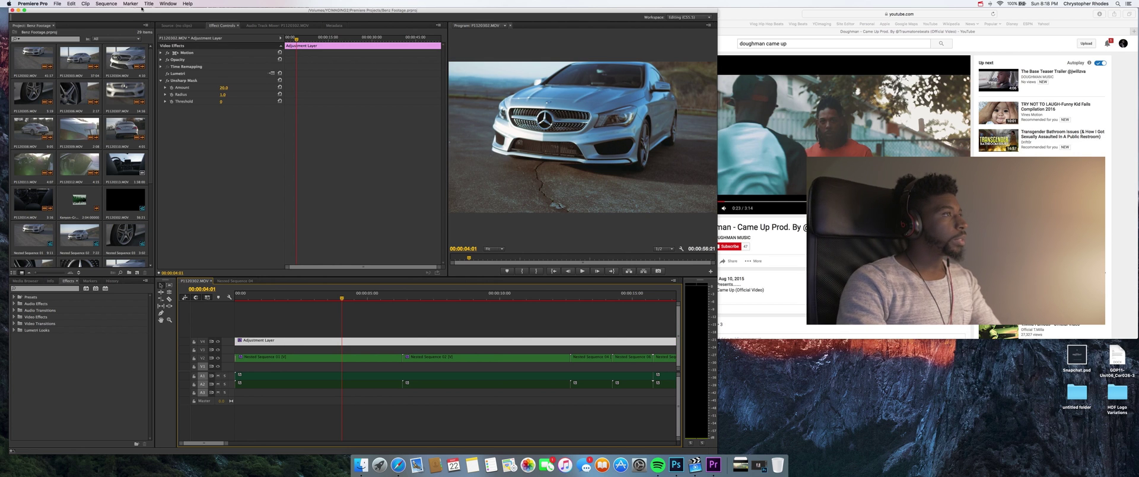
left_click(167, 80)
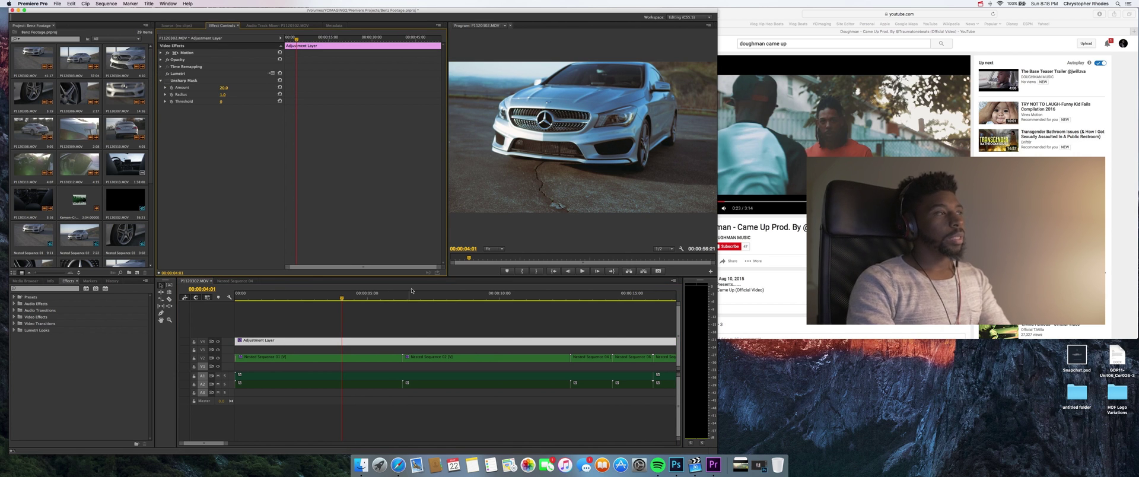
left_click(418, 298)
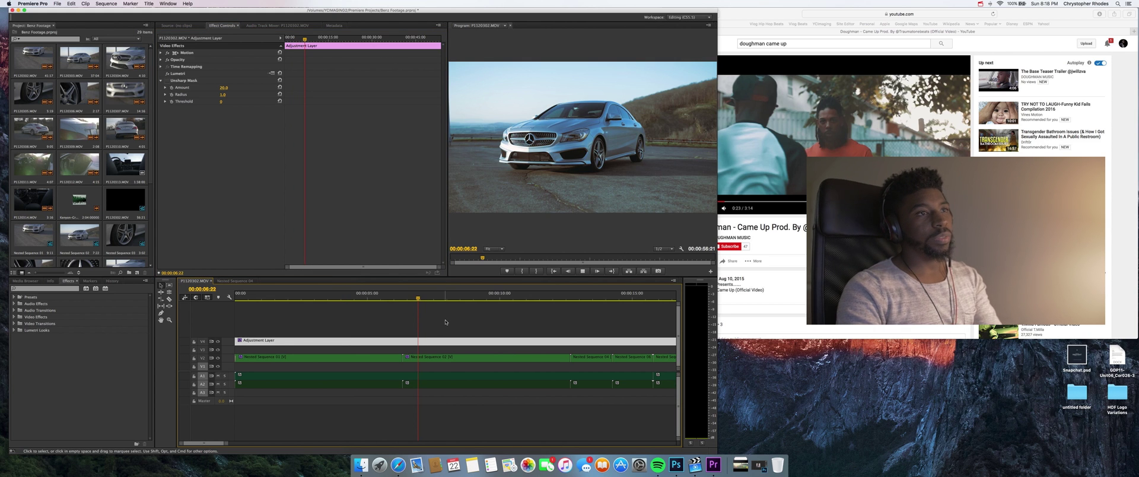
key("space")
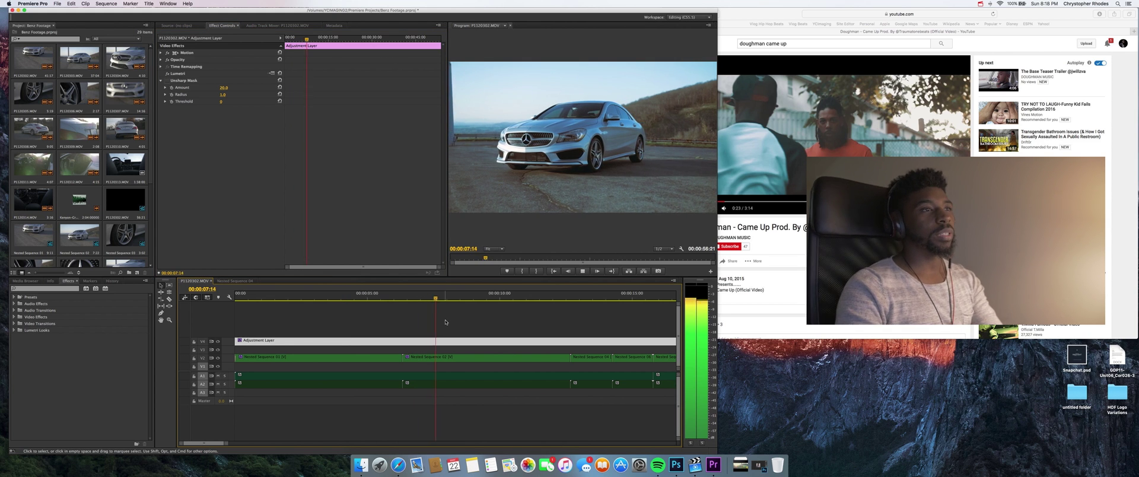
key("space")
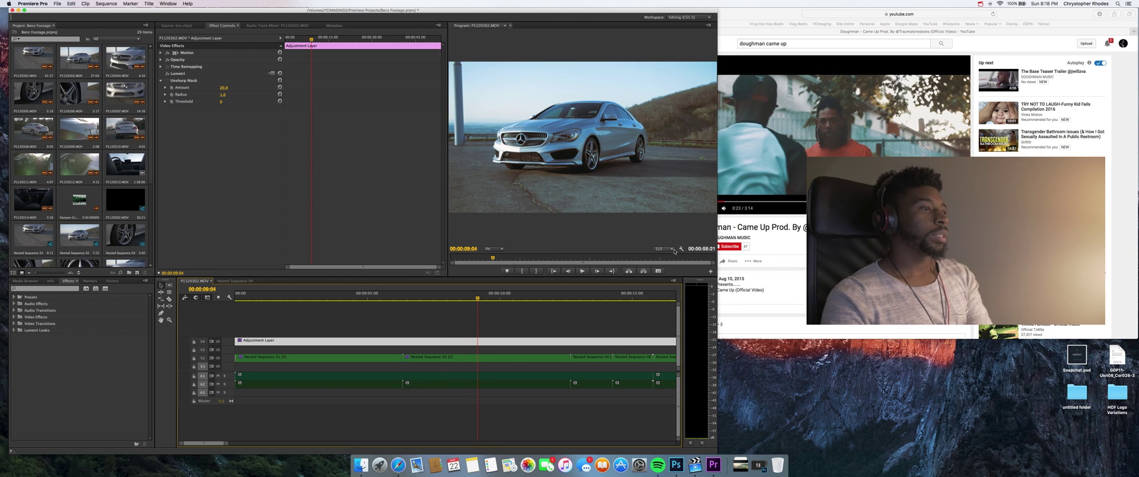
Step: Change the Program Monitor's playback resolution and play the graded sequence a little further
left_click(664, 249)
left_click(664, 268)
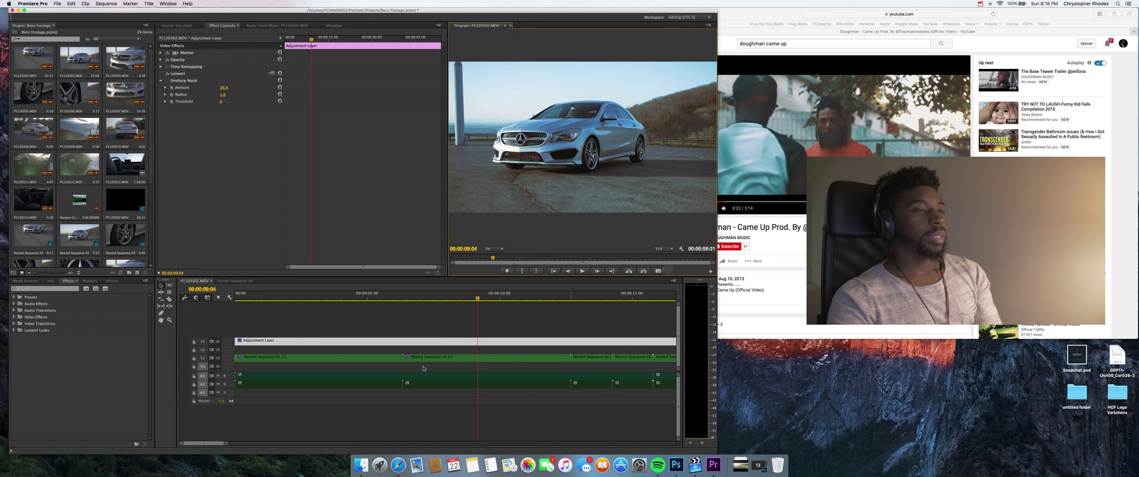
key("space")
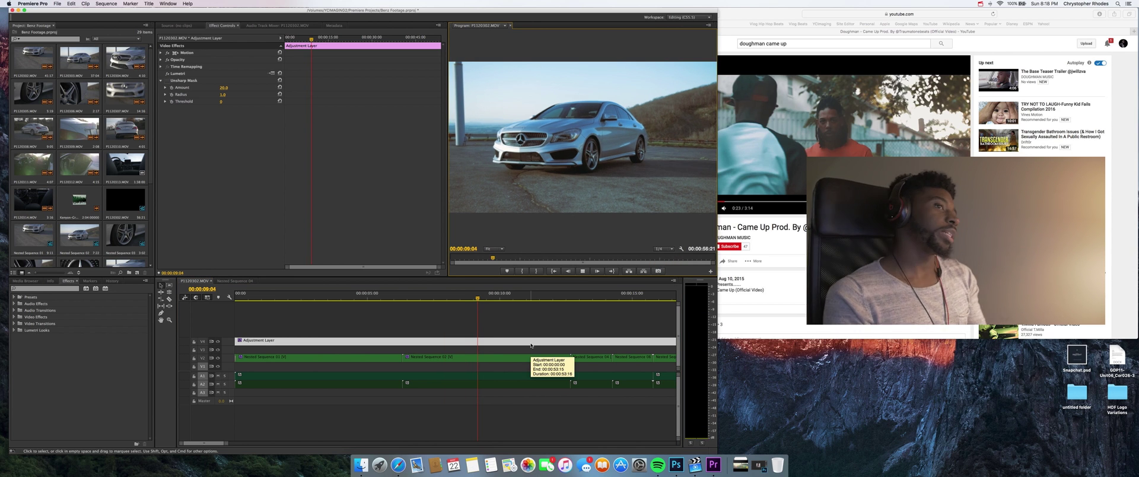
key("space")
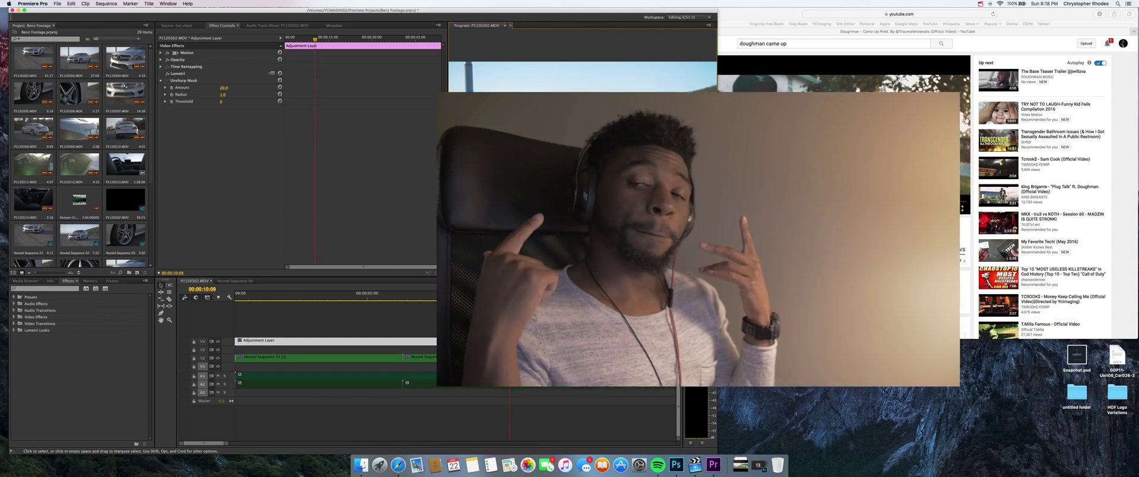